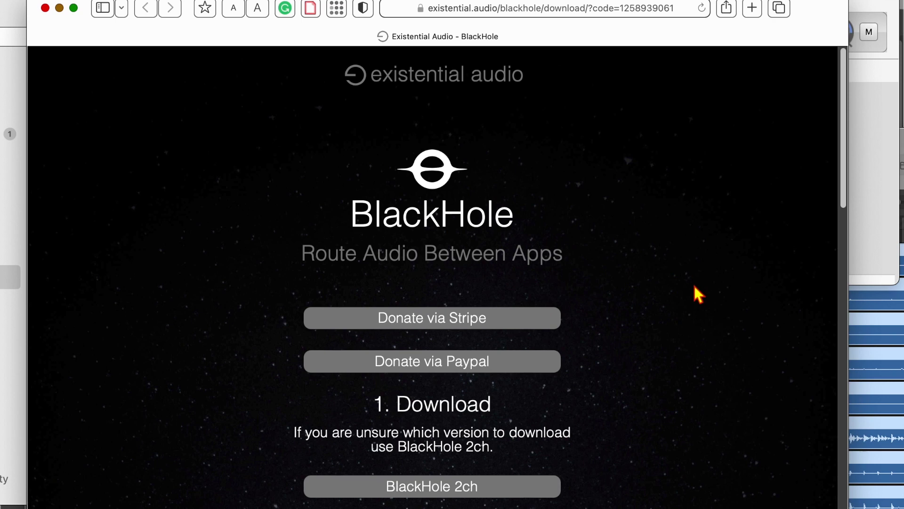
Look through the BlackHole download page from the download options to the support links, and minimise the browser window.
scroll(694, 286, down, 10)
scroll(694, 286, down, 9)
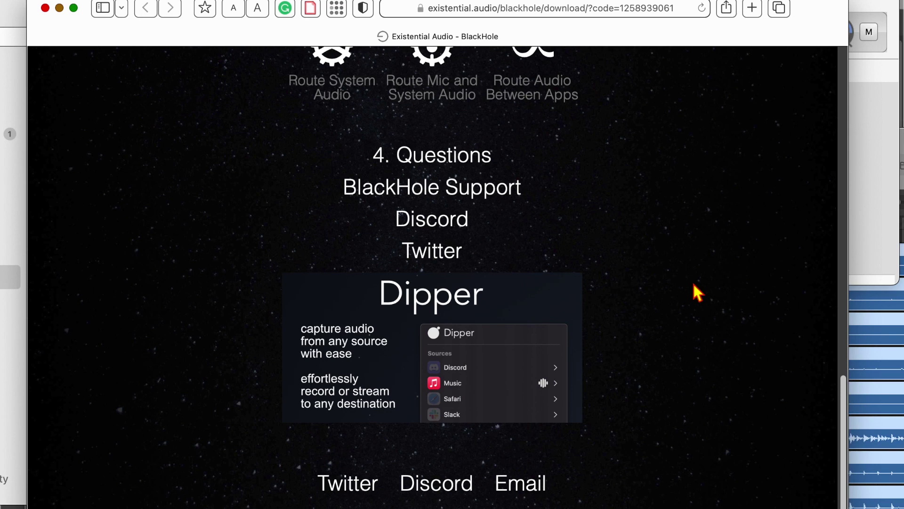
scroll(693, 285, up, 20)
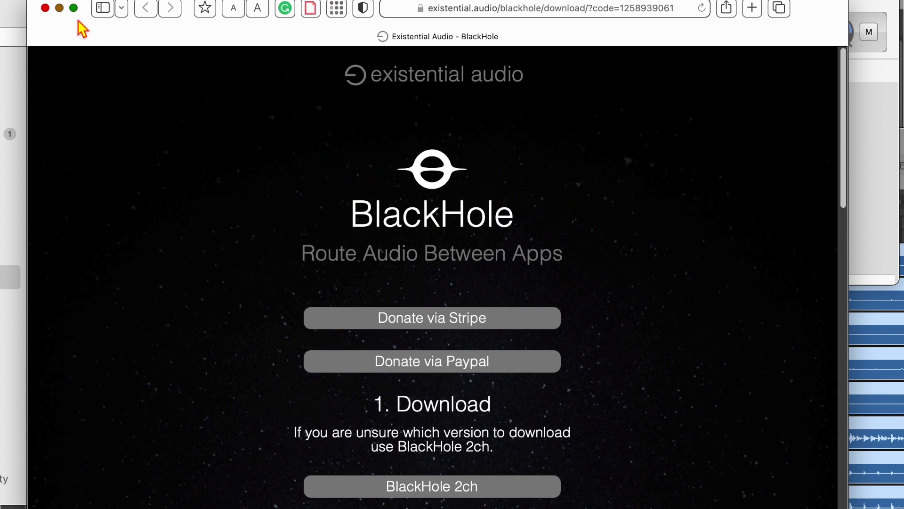
click(60, 8)
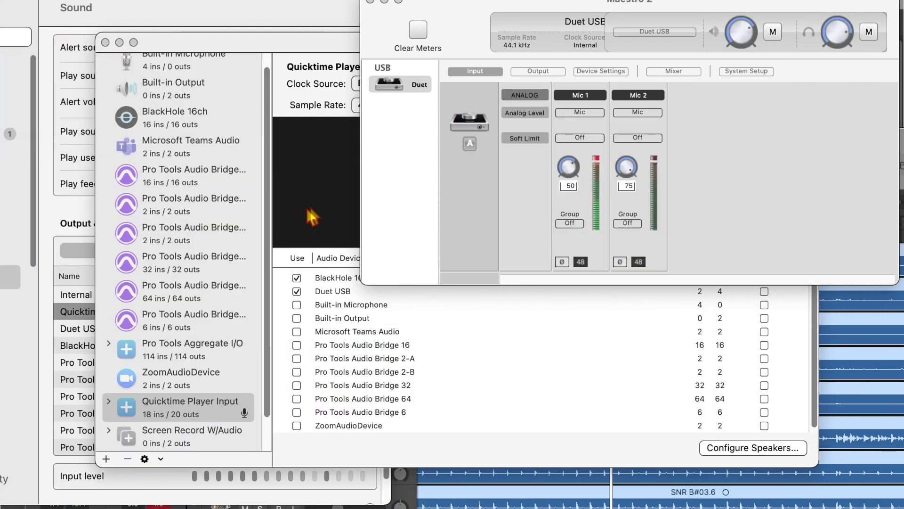
Switch to Audio MIDI Setup, look the app up in Spotlight, and reposition its Audio Devices window higher on the screen.
click(285, 59)
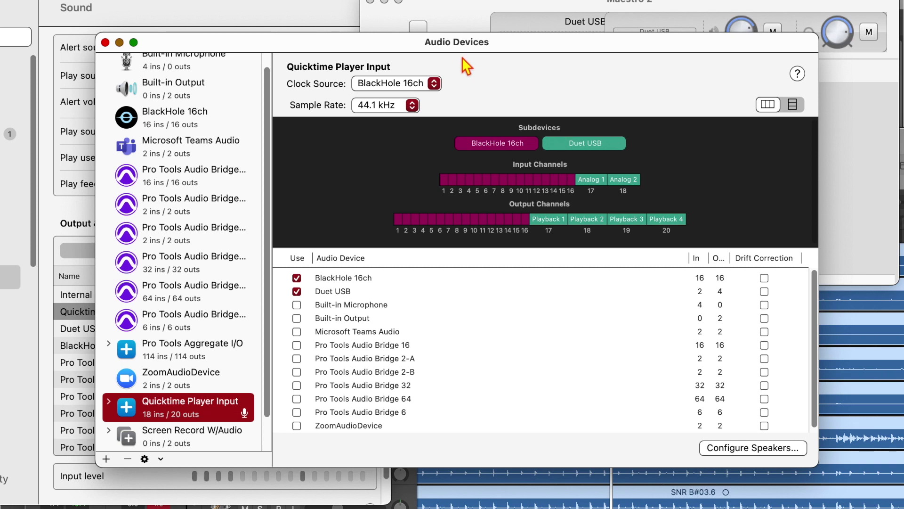
key(super+space)
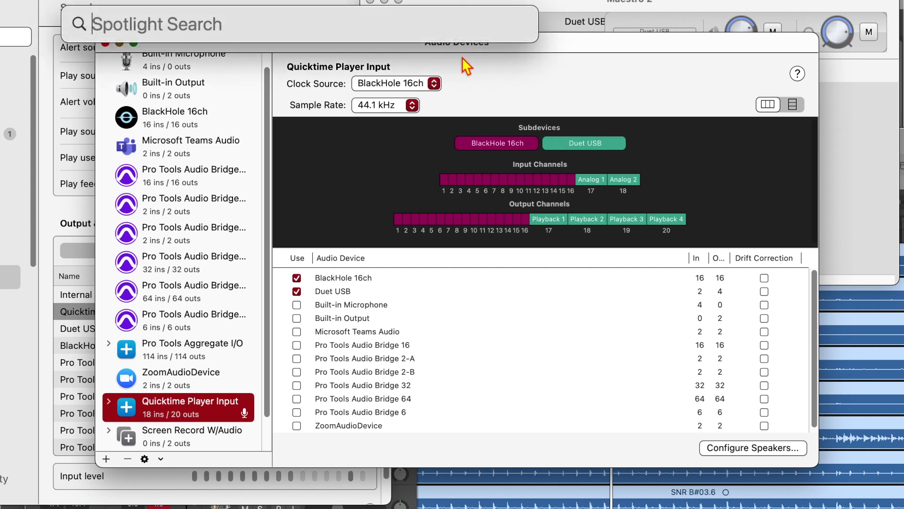
text(a)
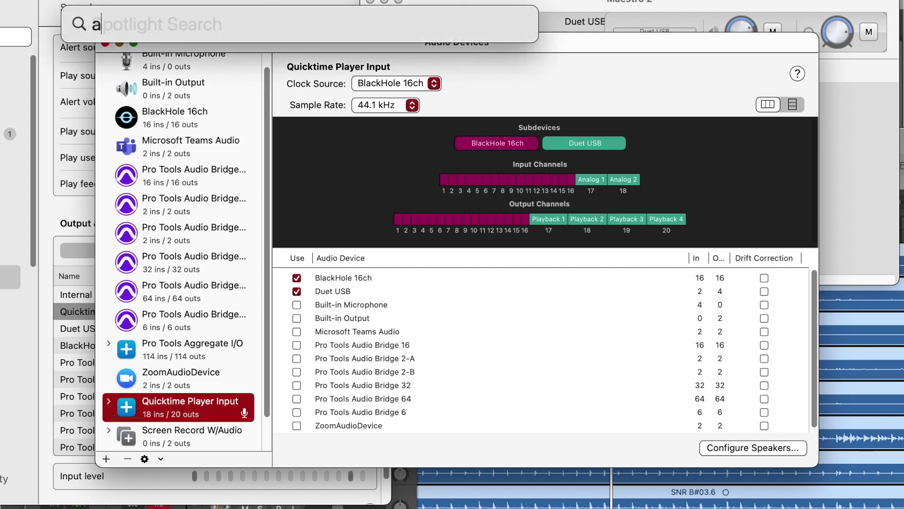
text(udio MIDI Setup.app)
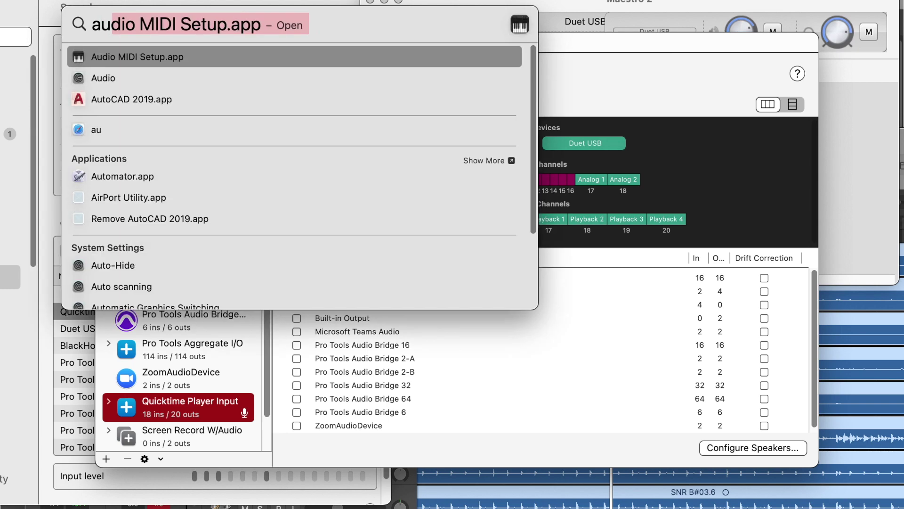
click(580, 354)
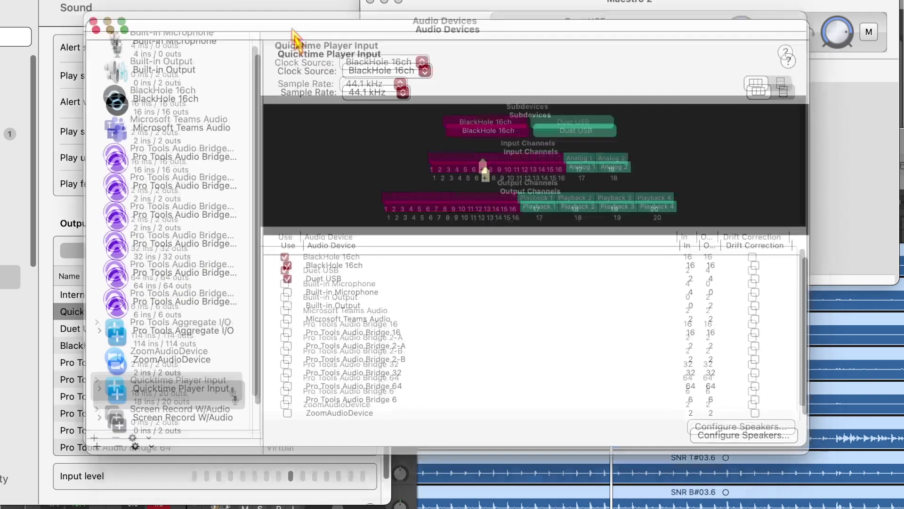
drag(303, 47, 287, 12)
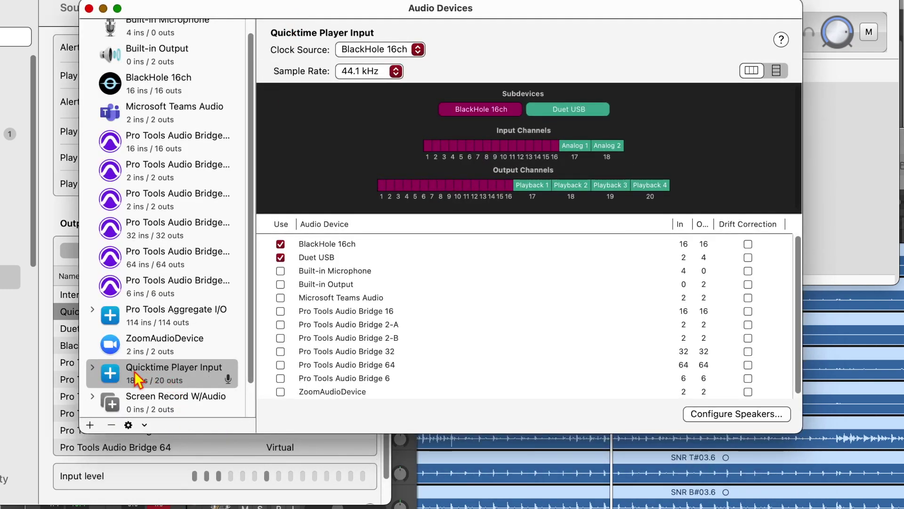
Examine the Quicktime Player Input aggregate device and the options for creating a new device.
click(170, 372)
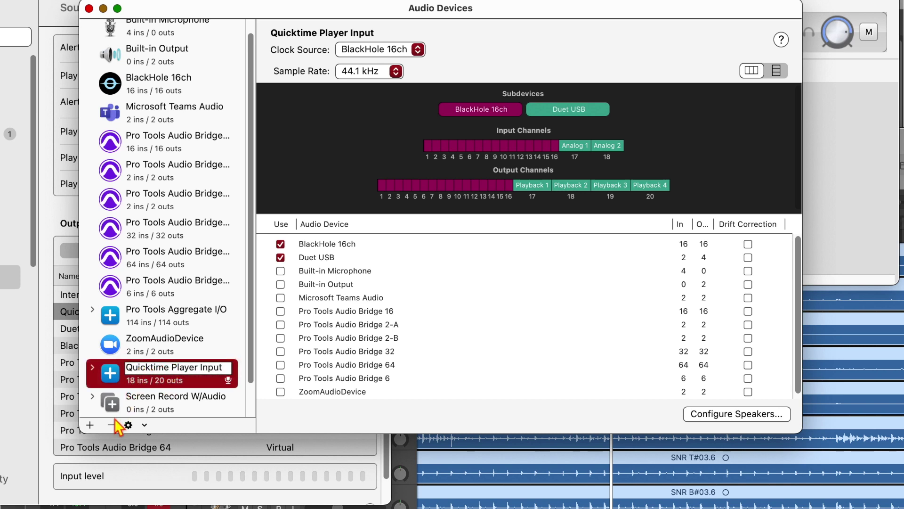
click(90, 425)
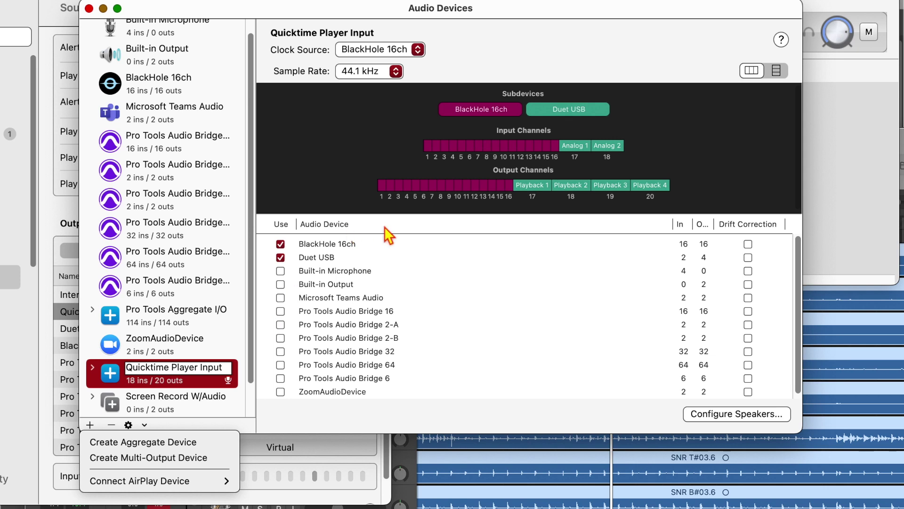
click(516, 49)
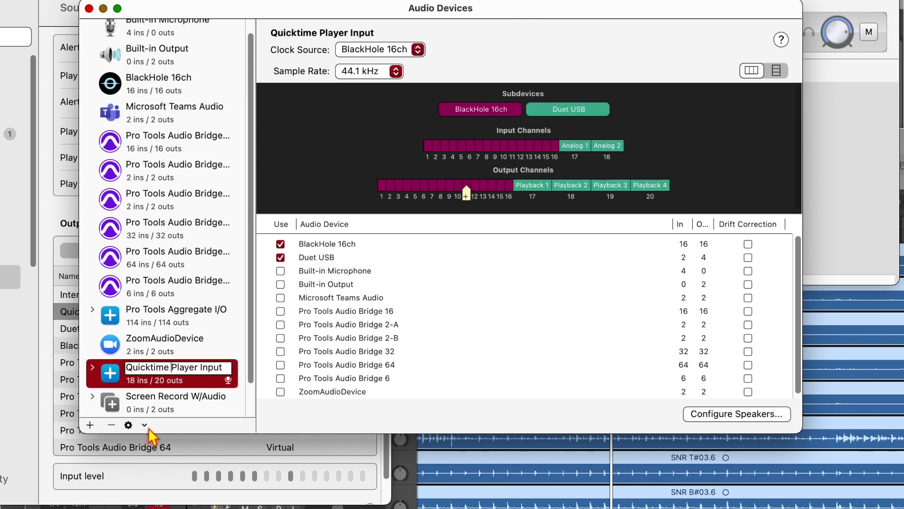
Examine the Screen Record W/Audio multi-output device, the command for creating such a device, and its sample rate choices.
click(175, 410)
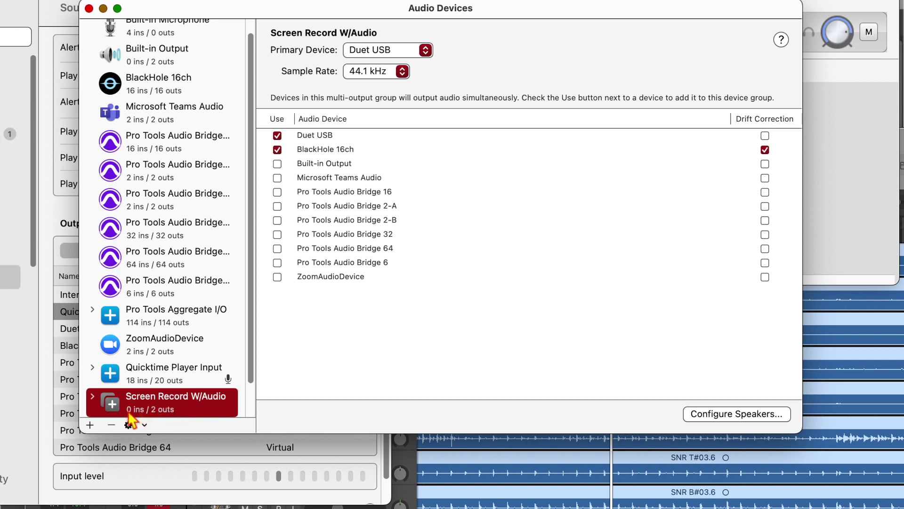
click(91, 426)
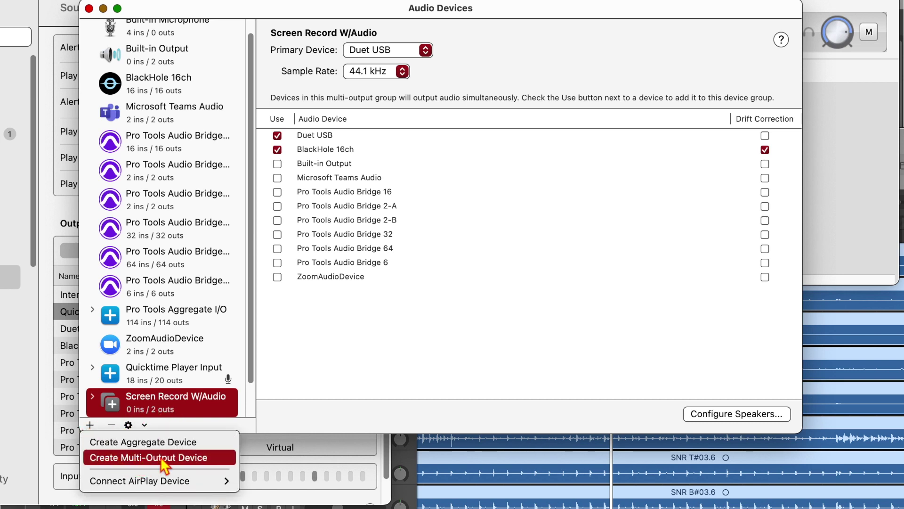
click(160, 405)
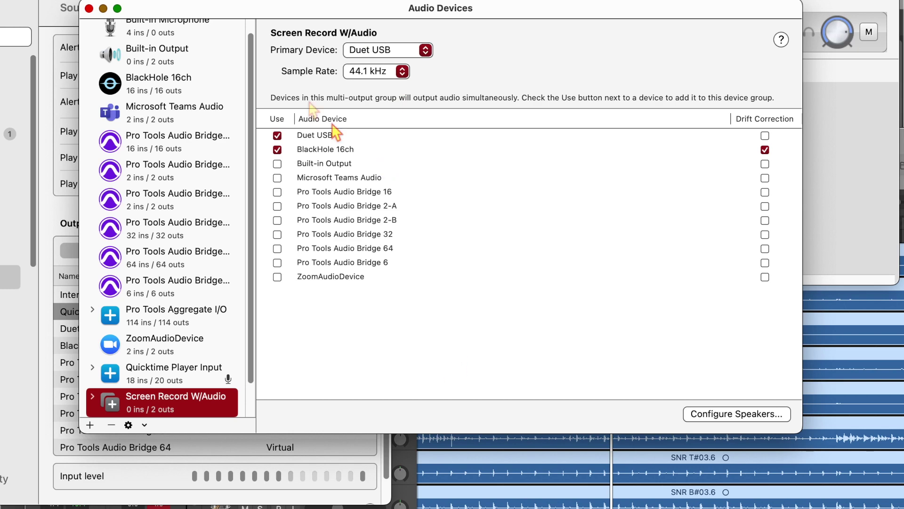
click(381, 73)
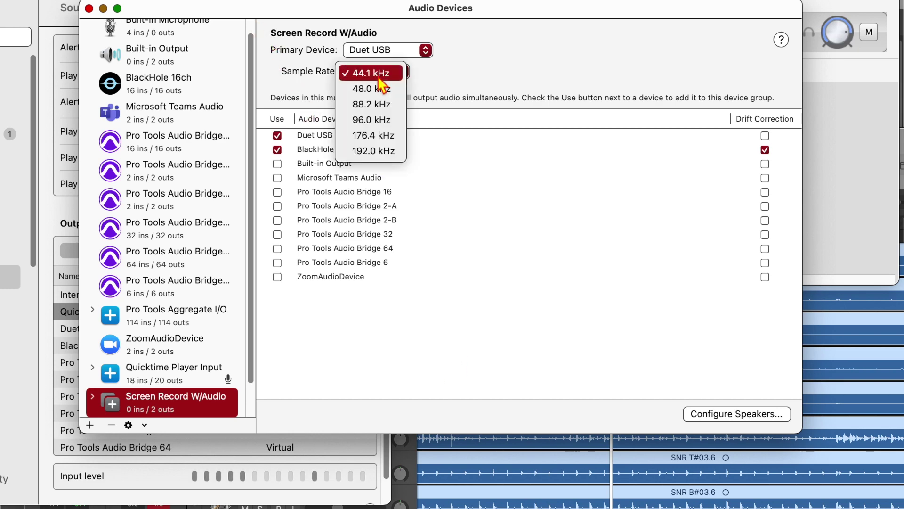
click(337, 14)
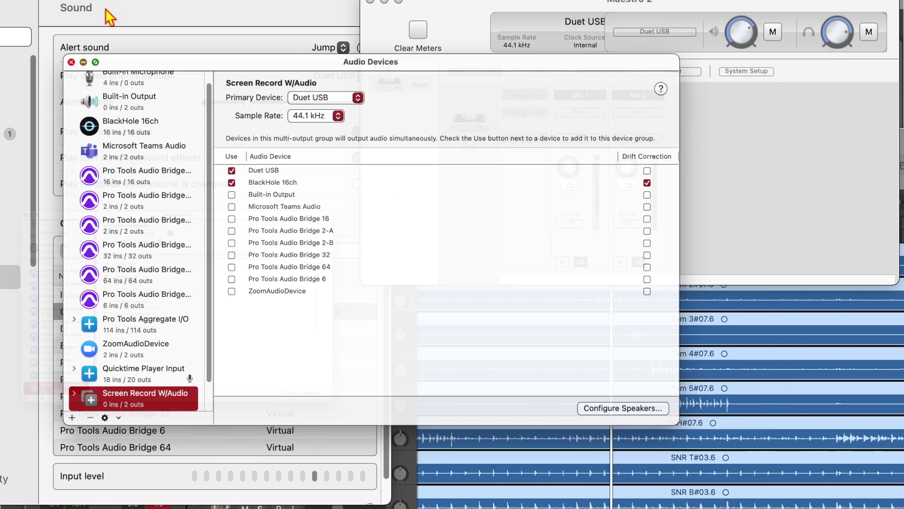
Minimise the Audio Devices window and the Maestro 2 window to uncover the Sound settings.
click(103, 9)
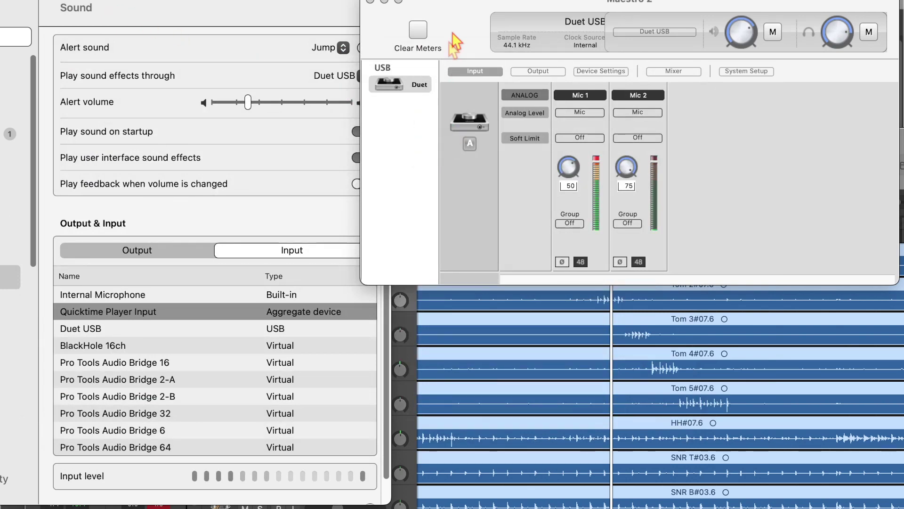
drag(454, 19, 242, 101)
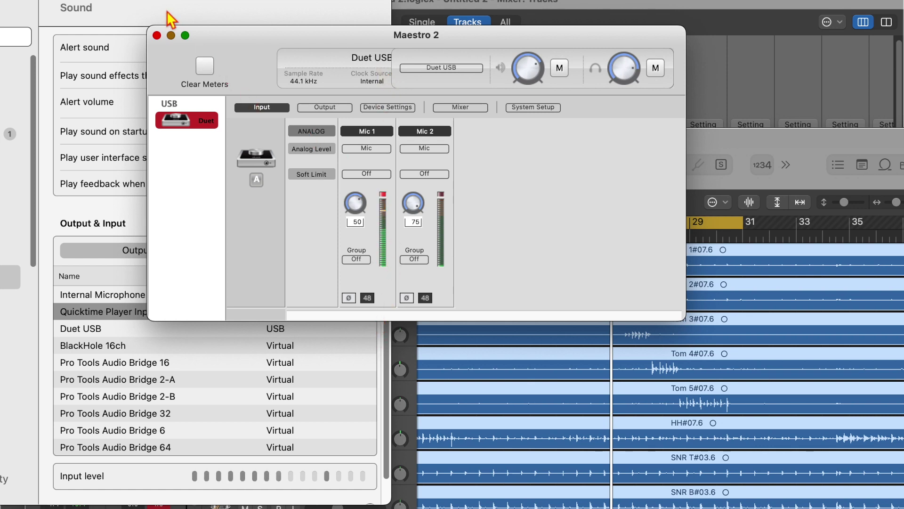
click(171, 36)
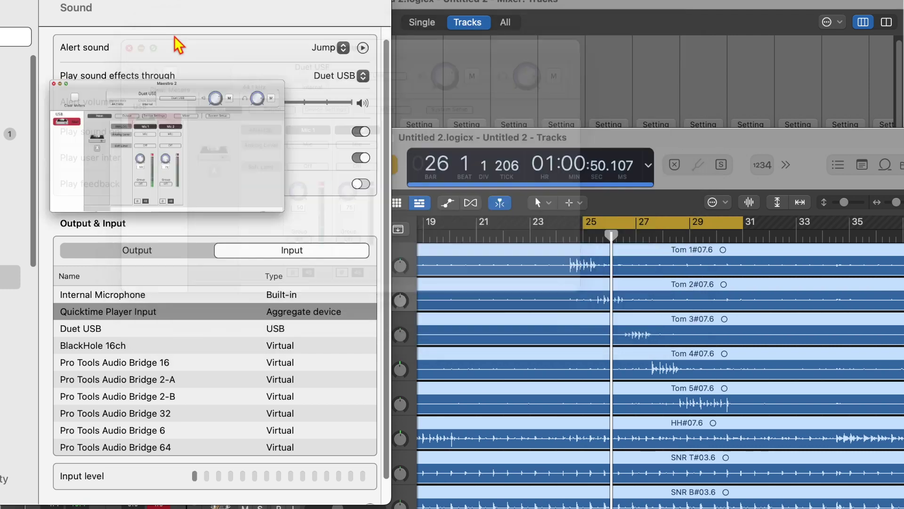
Check the system's output and input device lists in the Sound settings, and minimise the settings window.
click(178, 252)
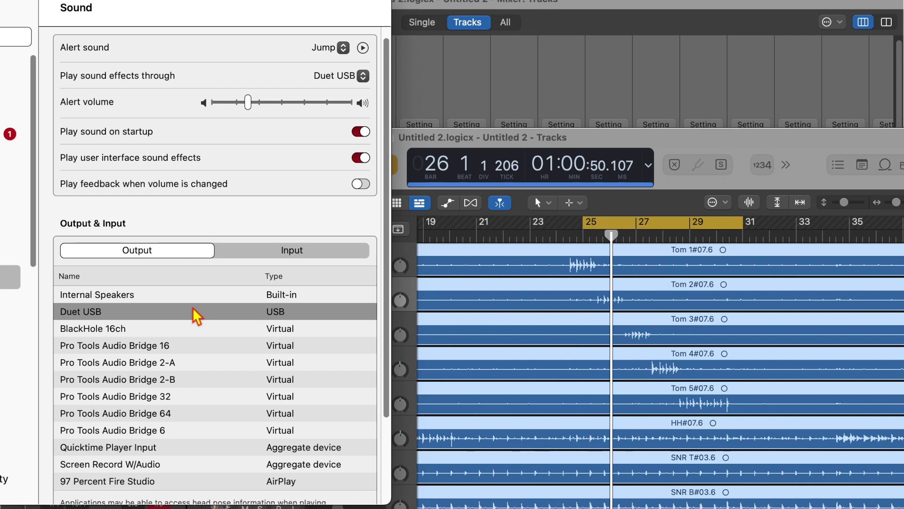
click(276, 254)
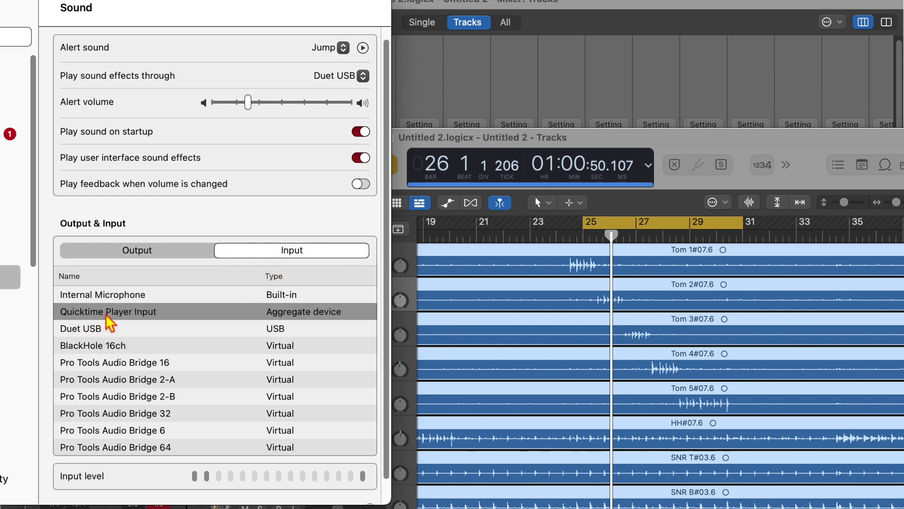
drag(230, 8, 398, 8)
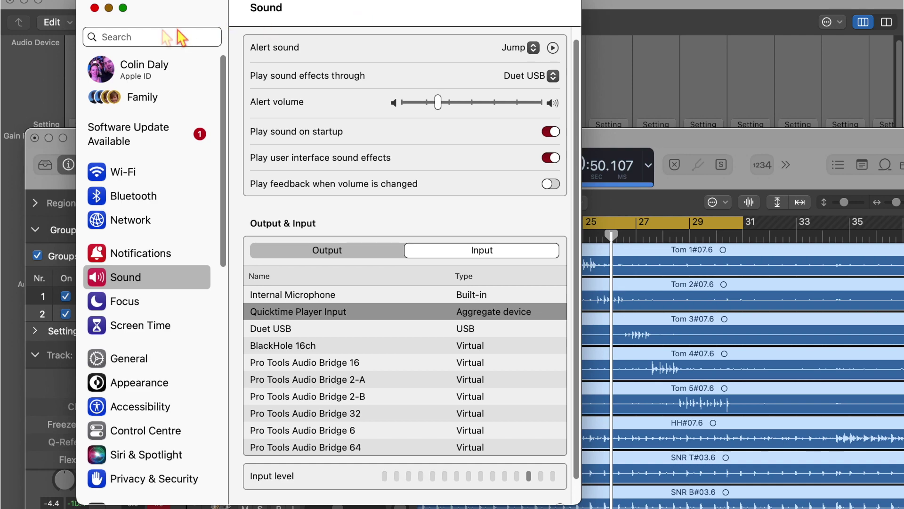
click(108, 8)
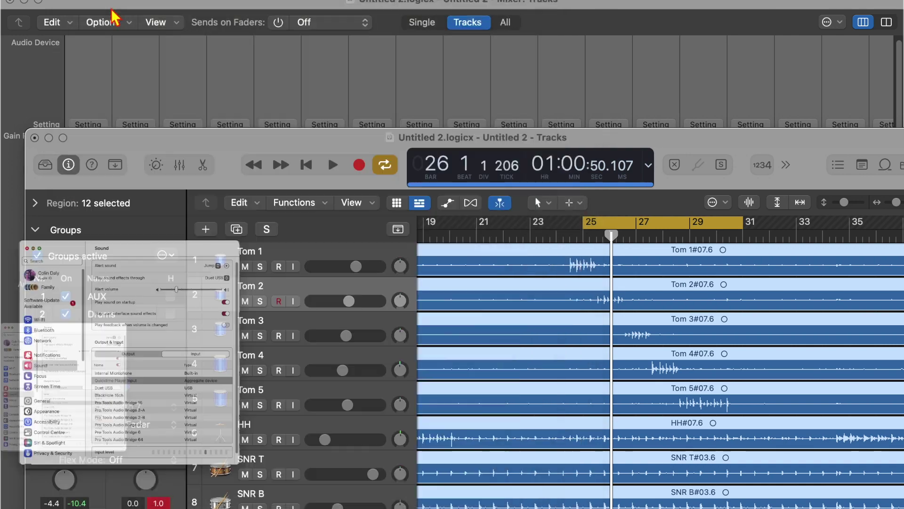
Bring Logic Pro's Tracks window into view, review the output and input devices in its audio settings, and close the settings.
drag(285, 137, 259, 30)
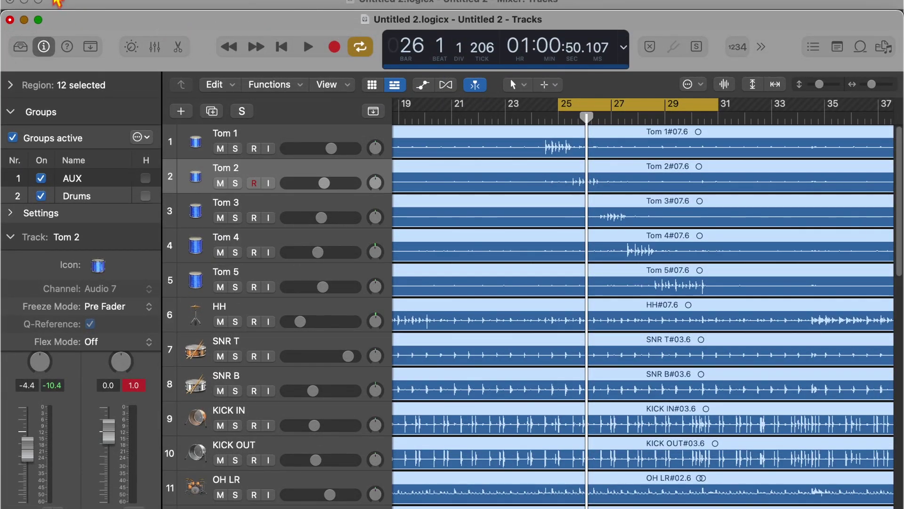
click(51, 0)
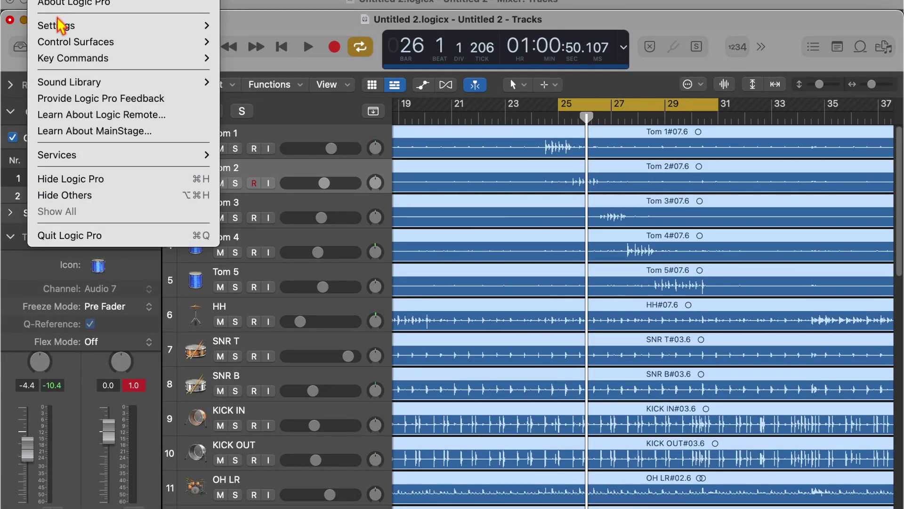
mouse_move(42, 24)
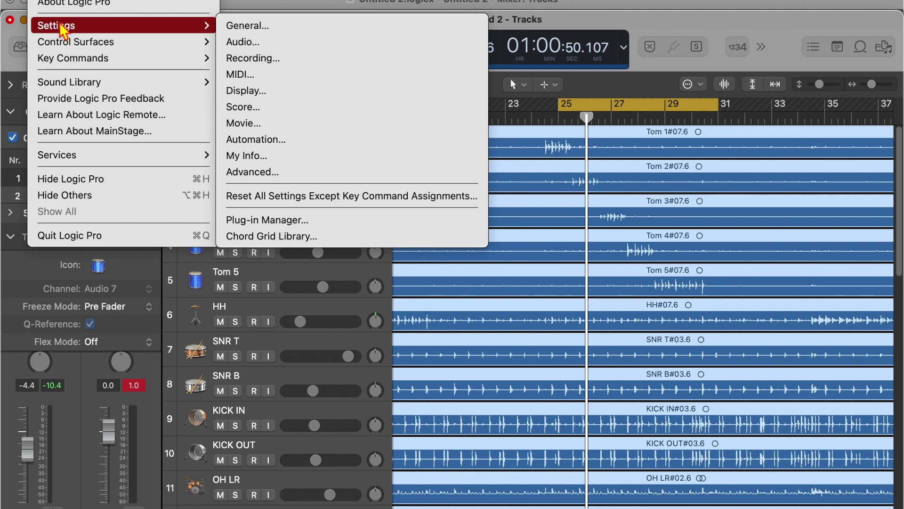
click(247, 43)
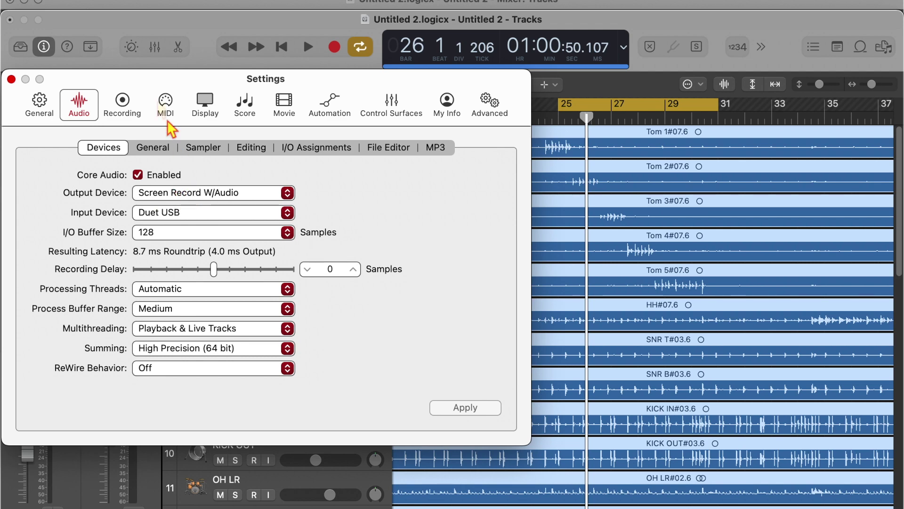
drag(145, 87, 195, 55)
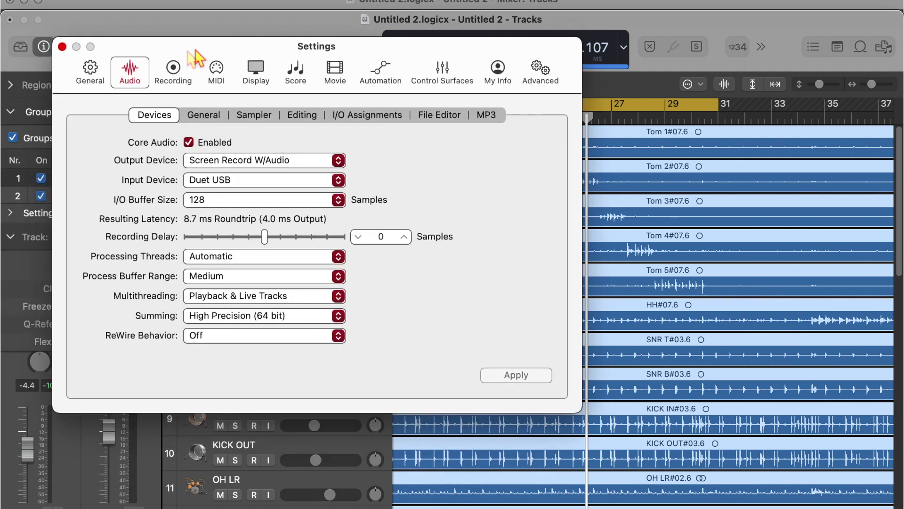
click(61, 46)
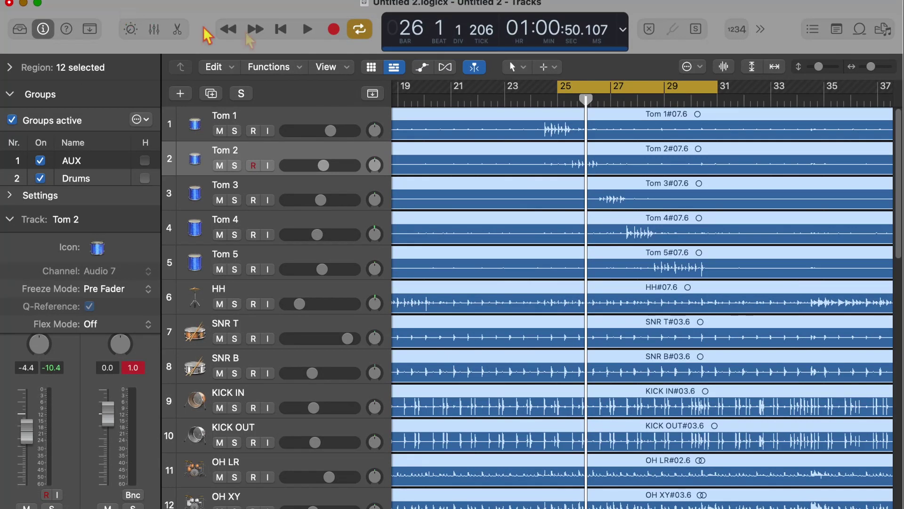
Look over the tracks of the Synthesis & Sound Design project, from the Instrument track down to Bass Line.
click(300, 33)
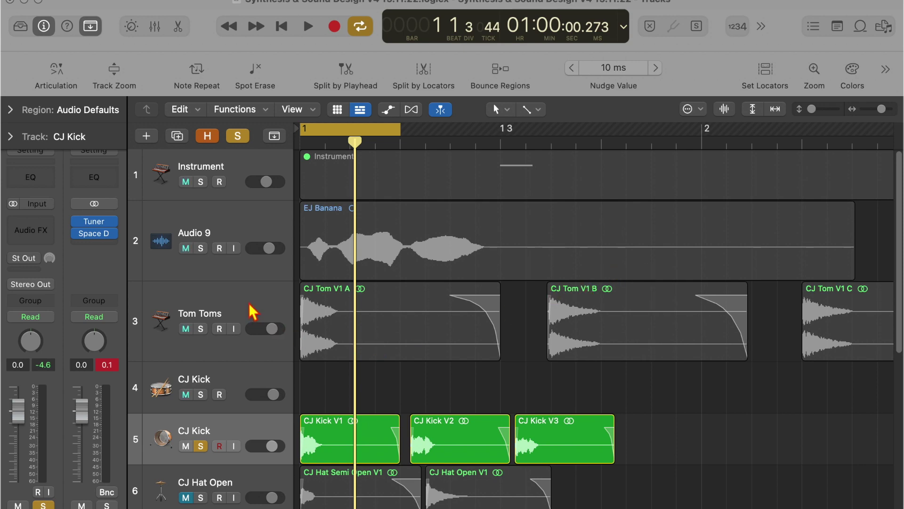
scroll(247, 303, down, 10)
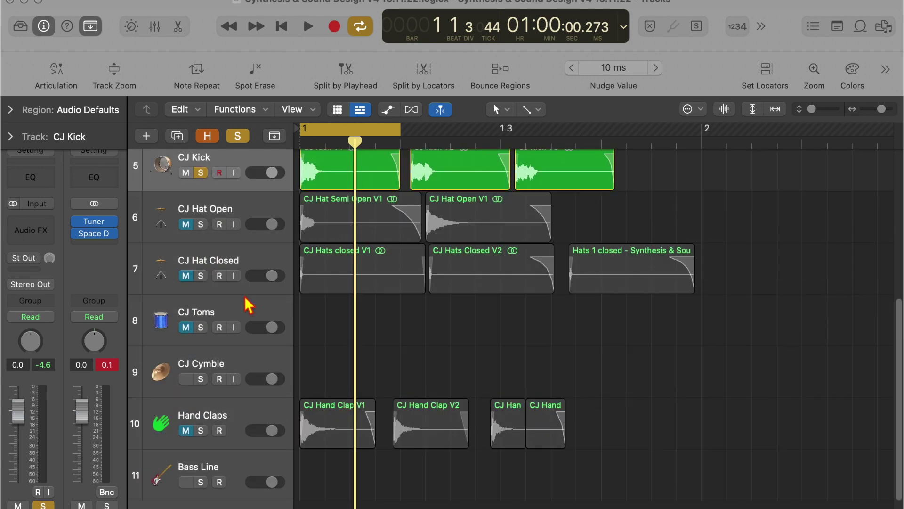
scroll(248, 306, up, 10)
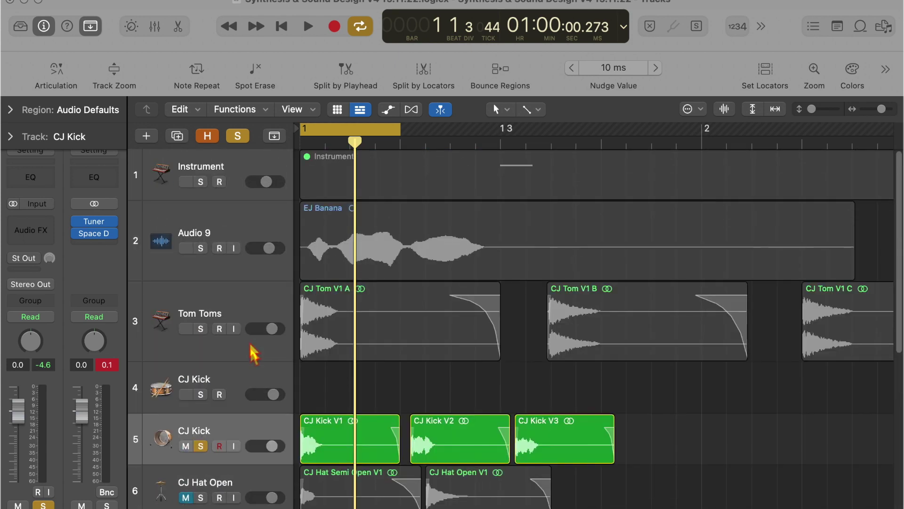
scroll(236, 331, down, 1)
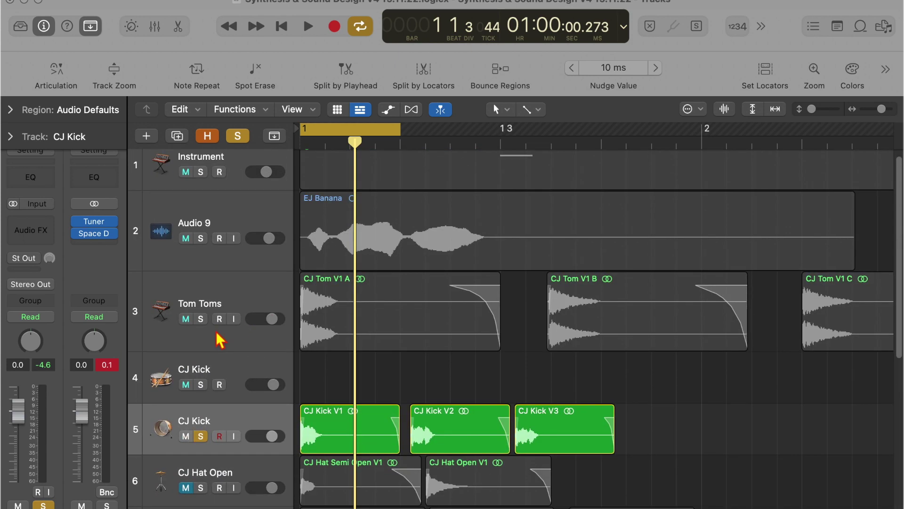
scroll(219, 340, down, 3)
scroll(222, 285, down, 2)
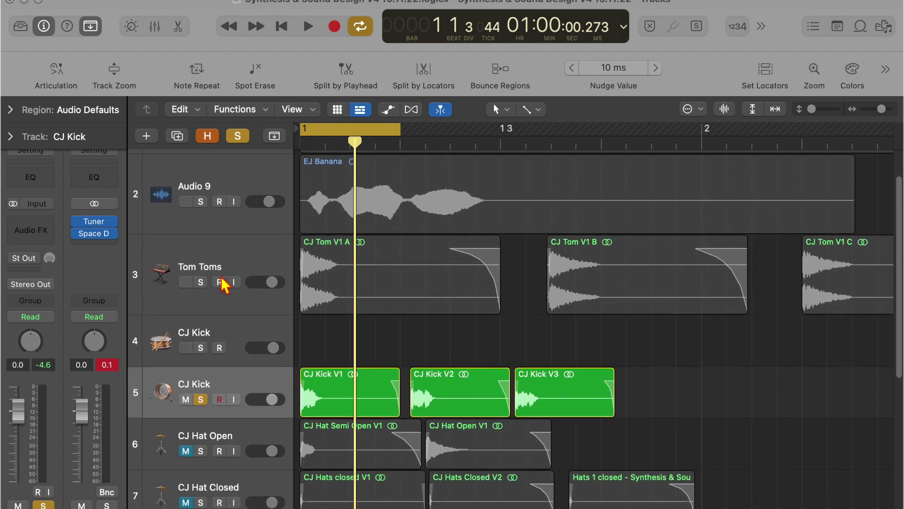
Review the drum, hand clap and bass tracks below Tom Toms, and return to the start of the track list.
scroll(203, 312, down, 4)
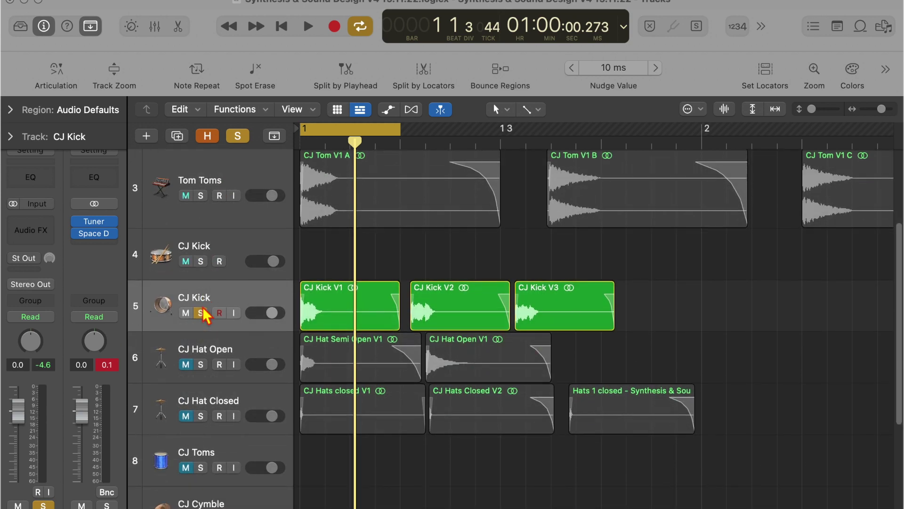
scroll(212, 301, down, 2)
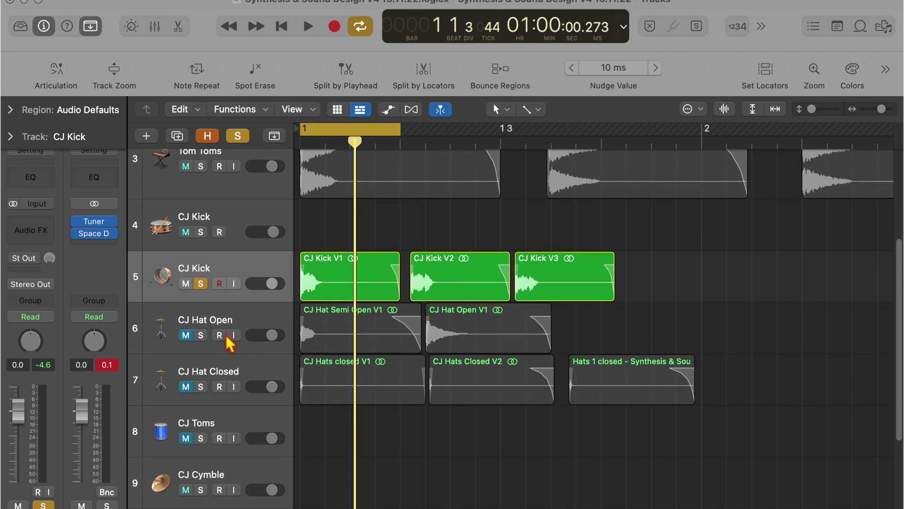
scroll(227, 339, down, 2)
scroll(226, 361, down, 8)
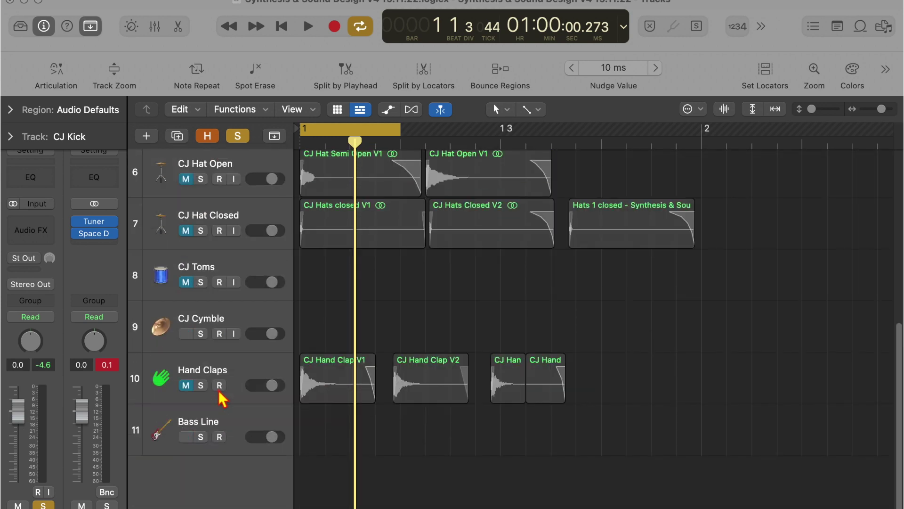
scroll(221, 399, up, 20)
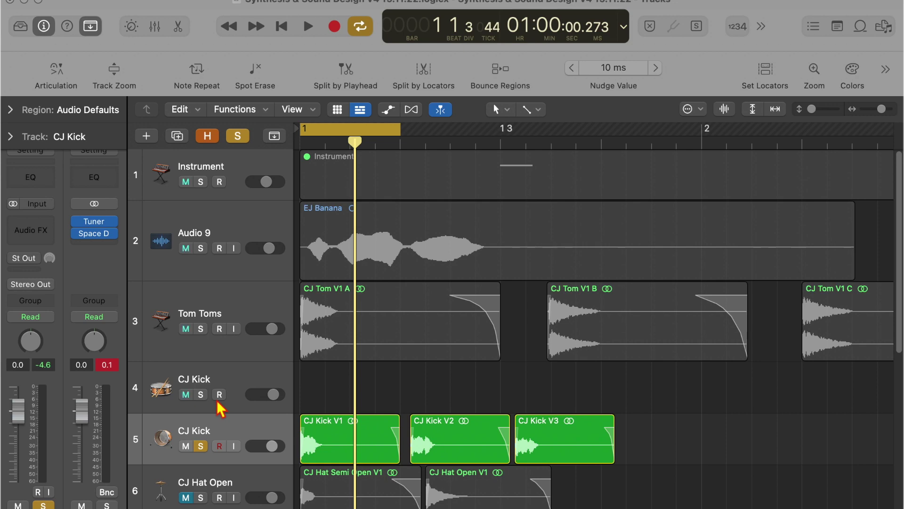
Switch to the Acoustic Drum Tuning chart in Preview and point out the kick drum's frequency.
mouse_move(903, 0)
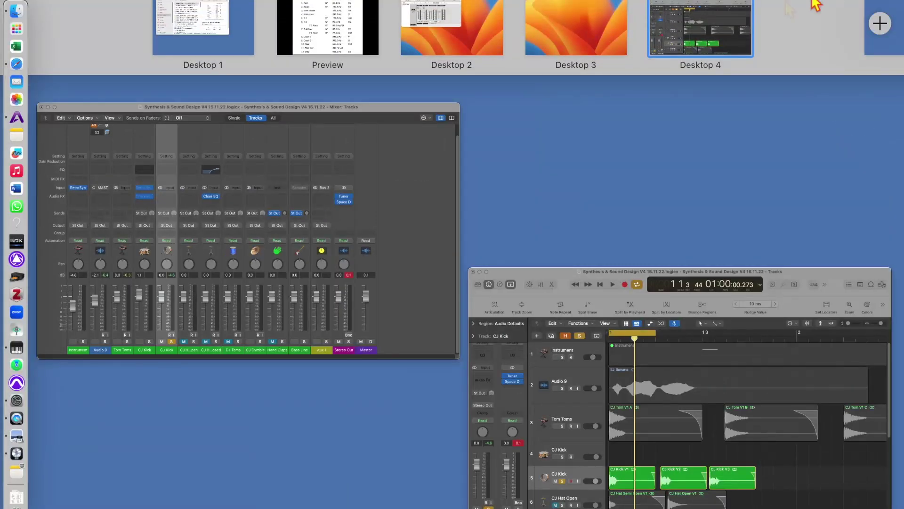
click(323, 34)
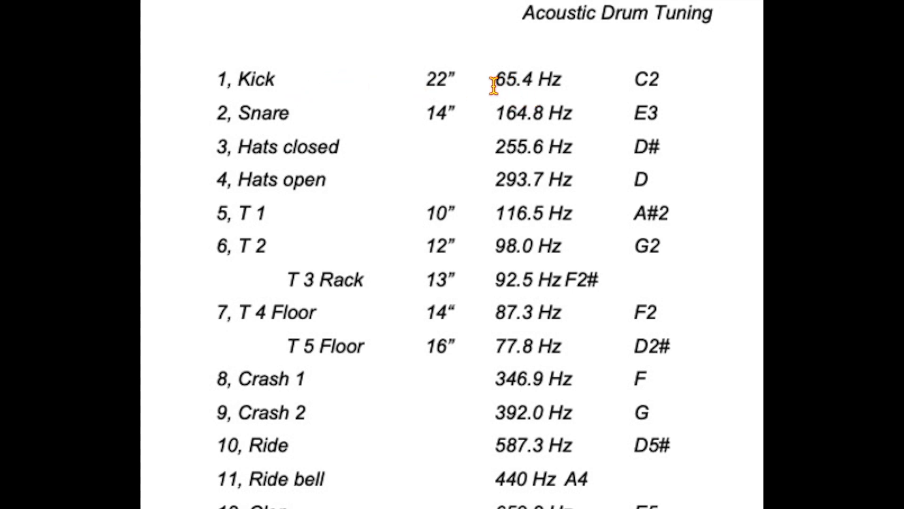
drag(493, 85, 551, 88)
Return to Logic Pro's Tracks window and look over the tracks around CJ Kick.
key(ctrl+Up)
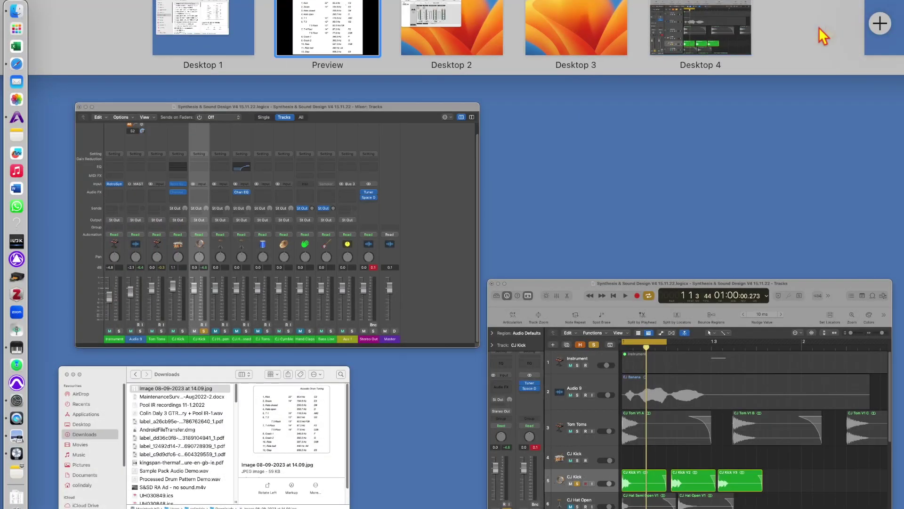
click(819, 299)
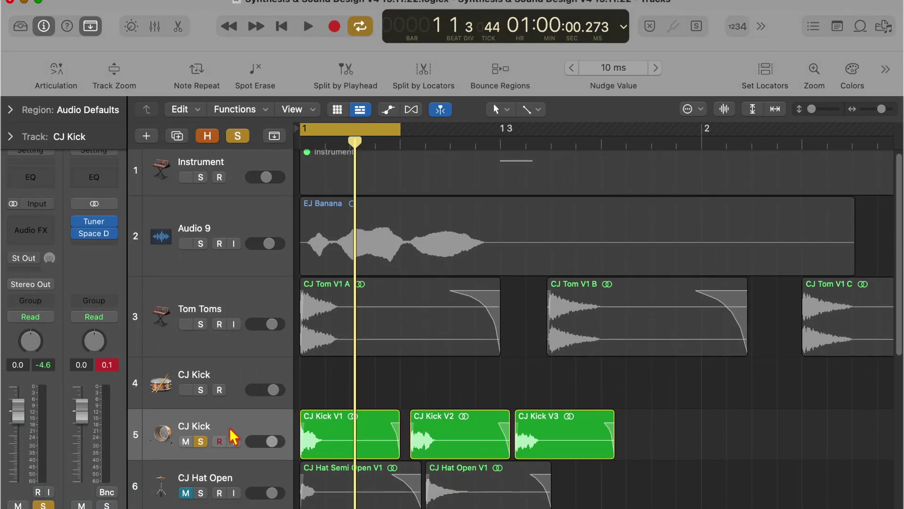
scroll(234, 437, down, 3)
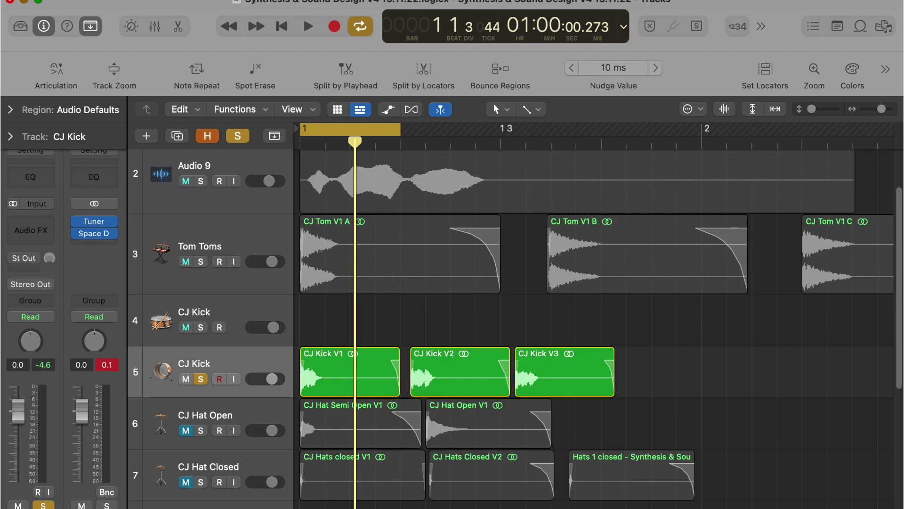
Bring the Mixer window into view and open the Retro Synth plug-in on the Instrument channel.
key(ctrl+Up)
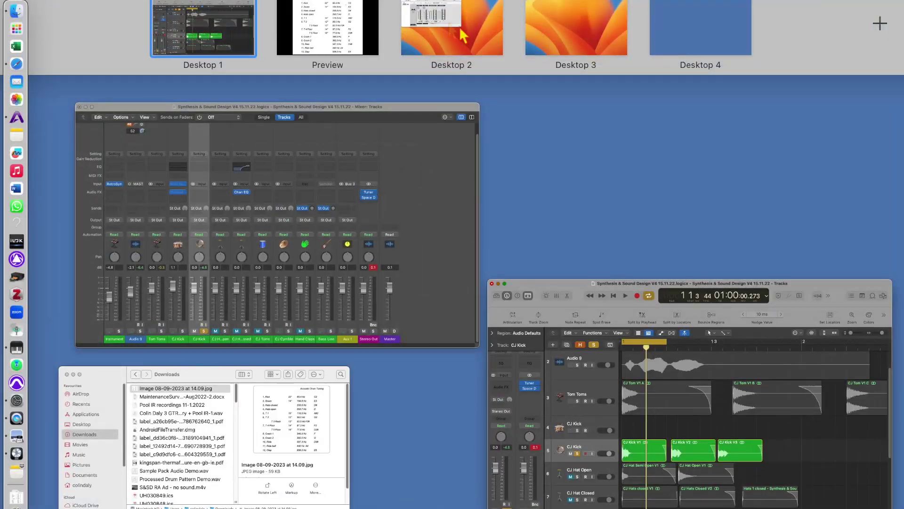
click(464, 216)
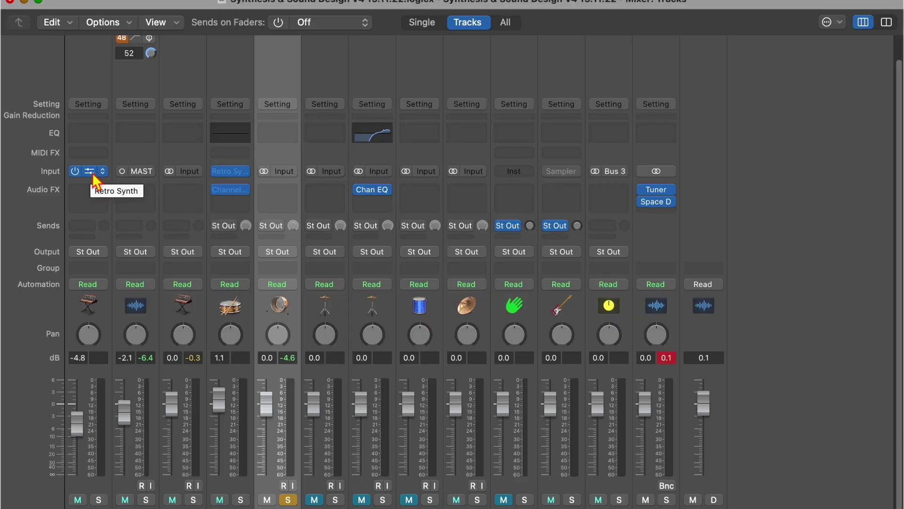
click(98, 181)
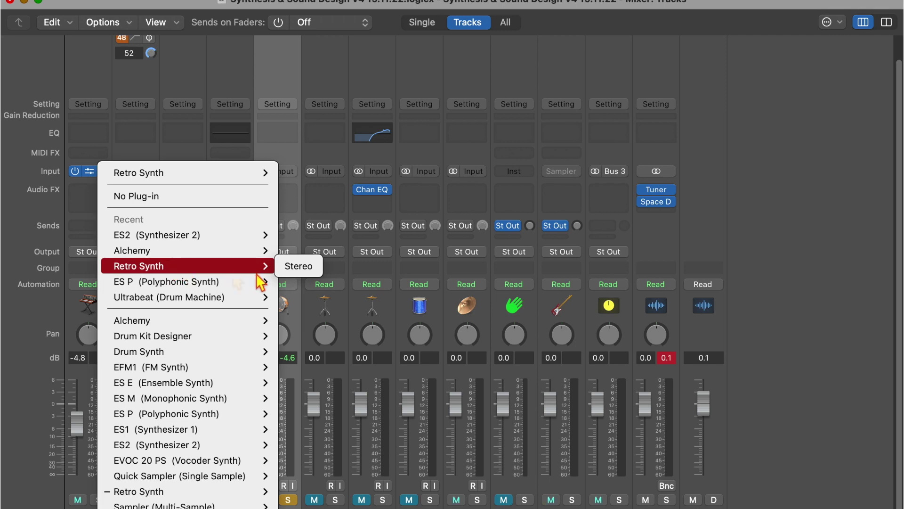
click(219, 275)
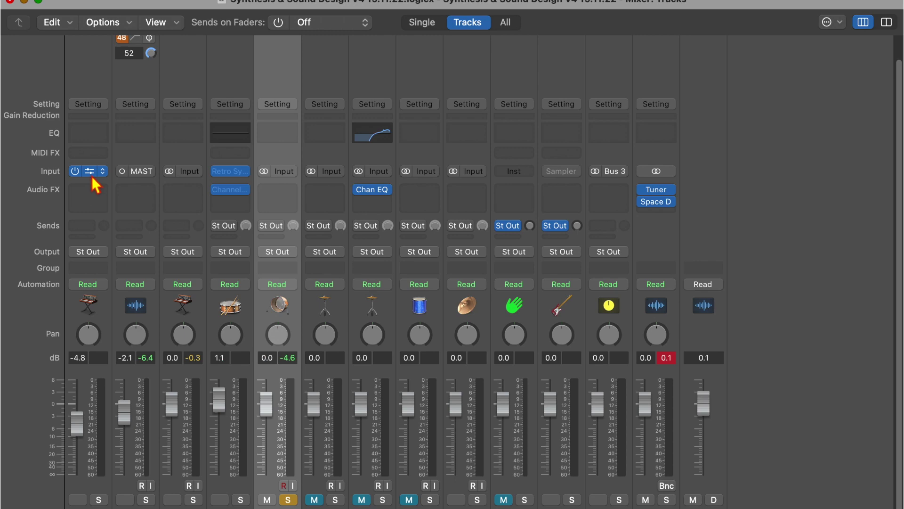
click(91, 176)
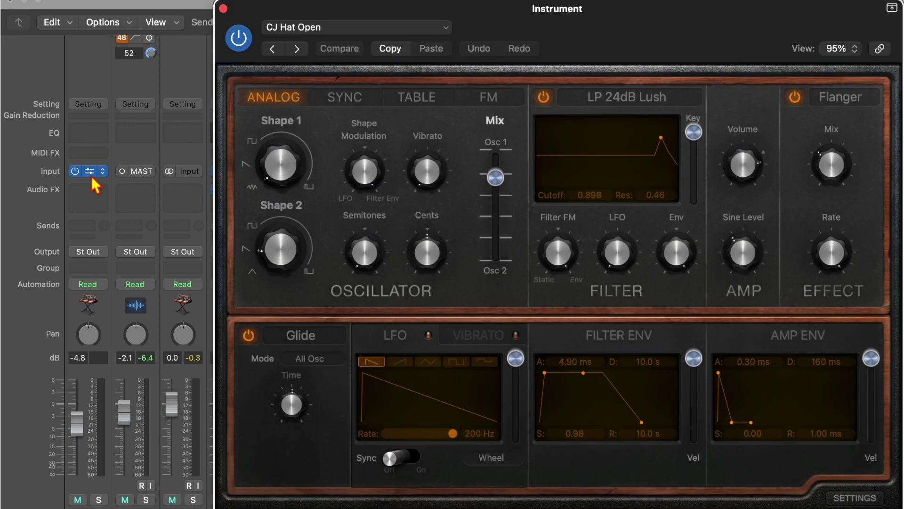
Reposition the Retro Synth window and load the CJ Kick preset.
drag(677, 28, 522, 6)
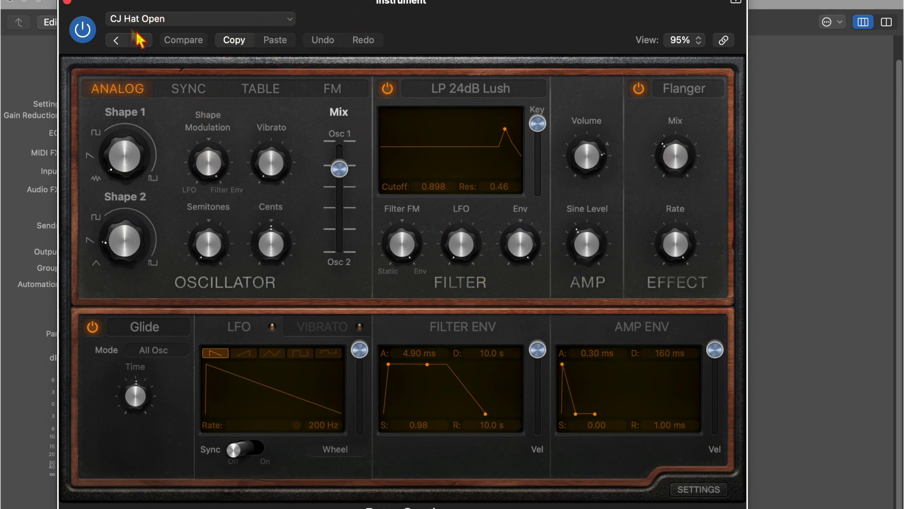
click(263, 21)
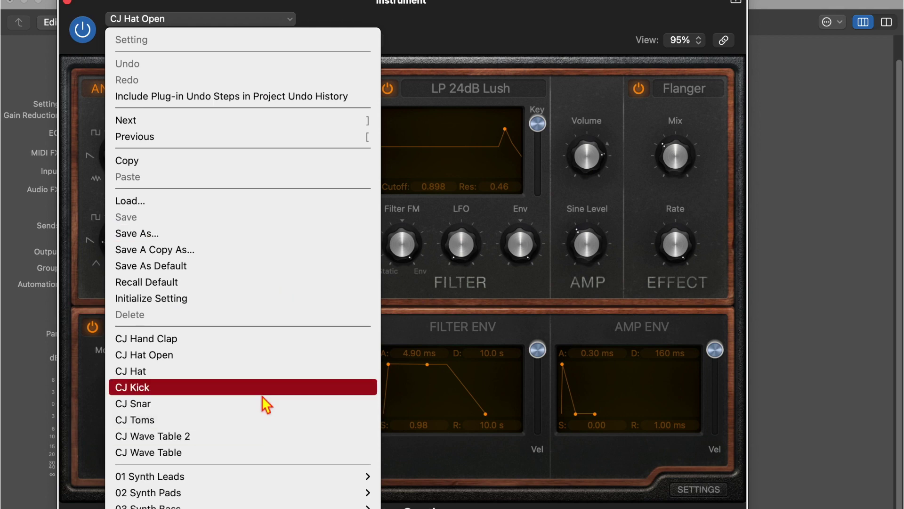
click(265, 387)
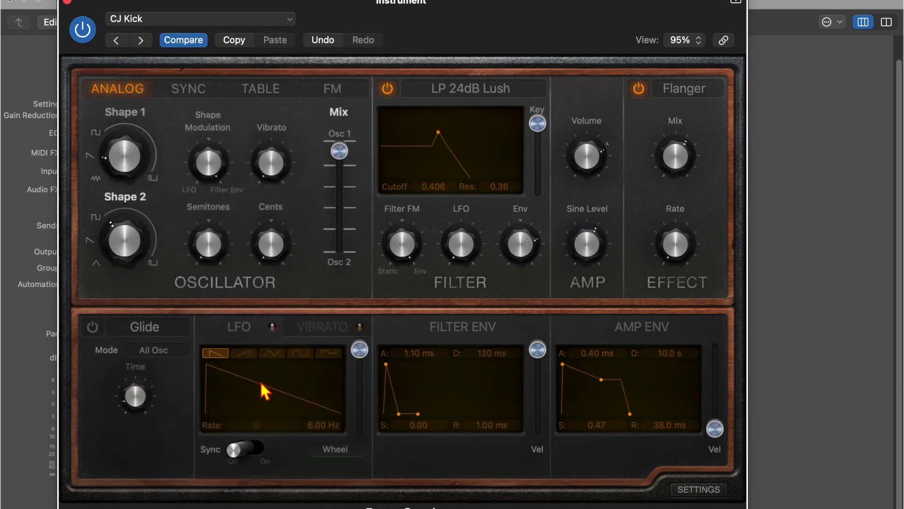
click(287, 20)
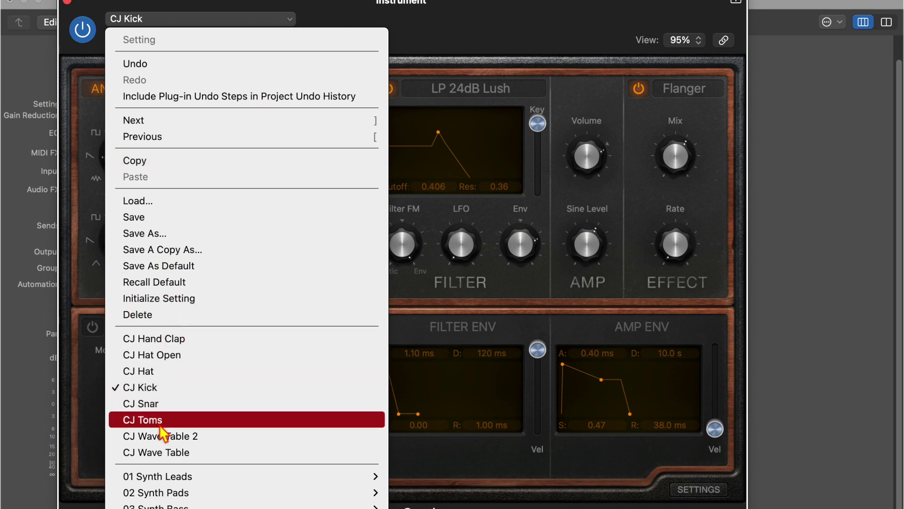
click(163, 394)
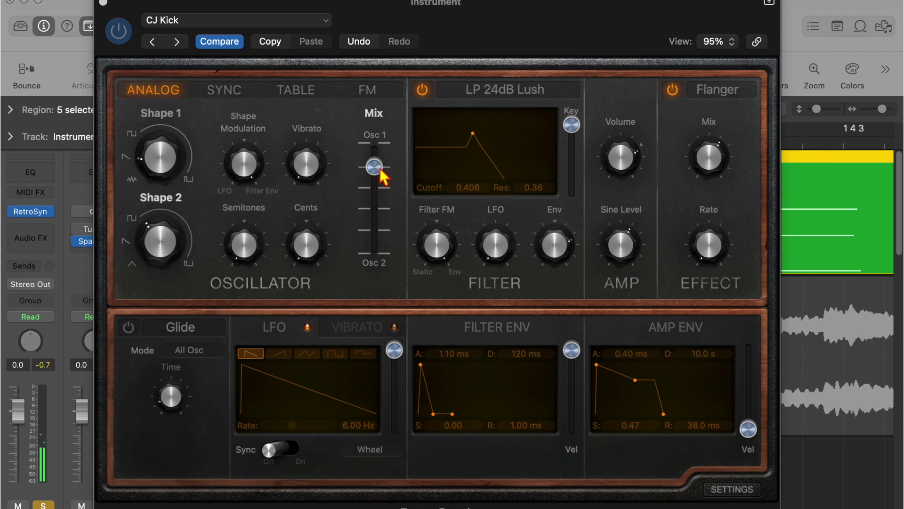
Nudge the oscillator mix near Osc 1 and set the amp envelope's release to 150 ms in the CJ Kick sound.
mouse_move(377, 170)
mouse_down()
mouse_move(379, 234)
mouse_move(373, 145)
mouse_move(374, 172)
mouse_up()
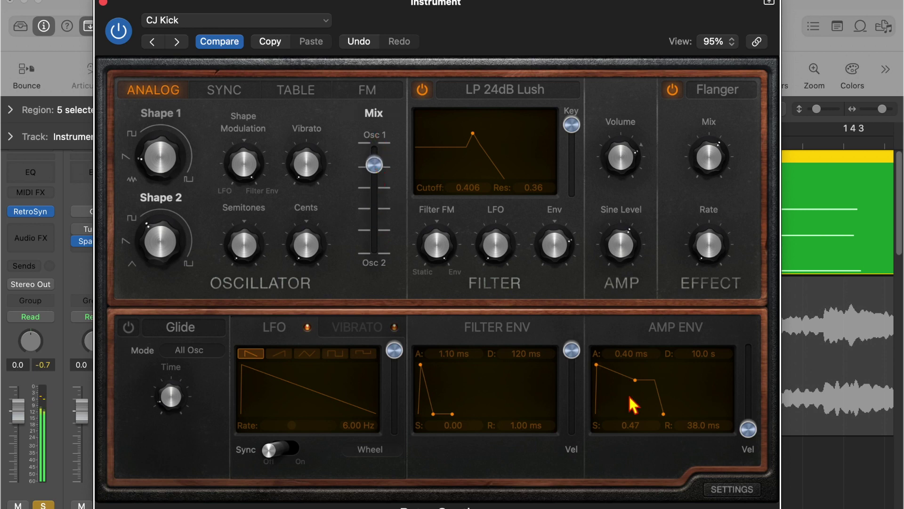
drag(663, 416, 746, 426)
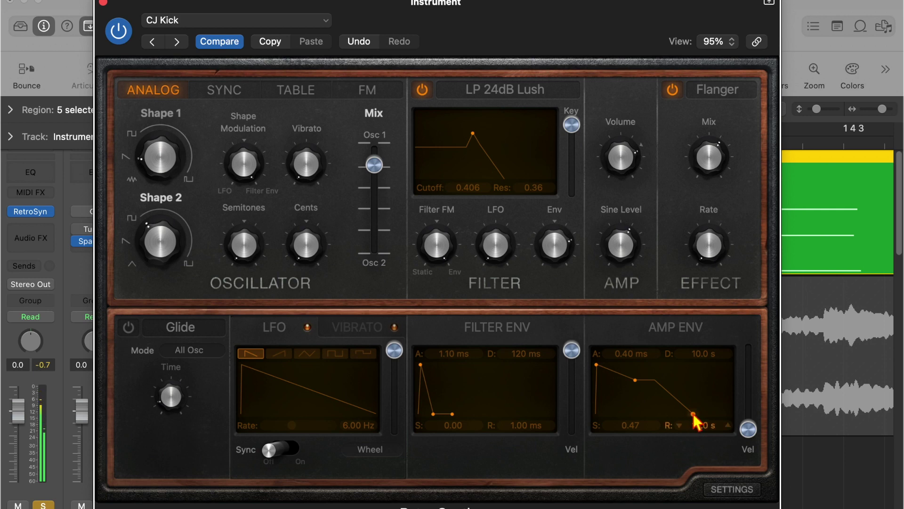
drag(693, 415, 667, 417)
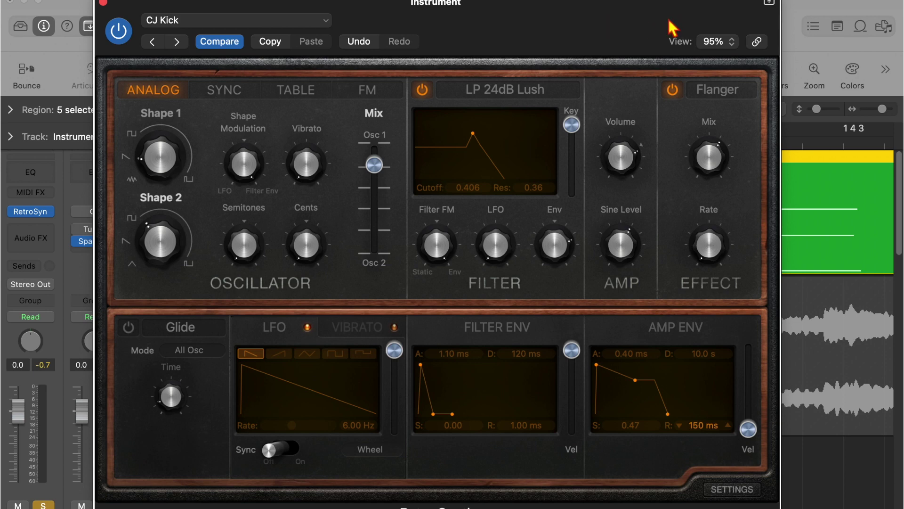
Audition the closed and open hat sounds by alternating between the CJ Hat and CJ Hat Open presets.
click(324, 21)
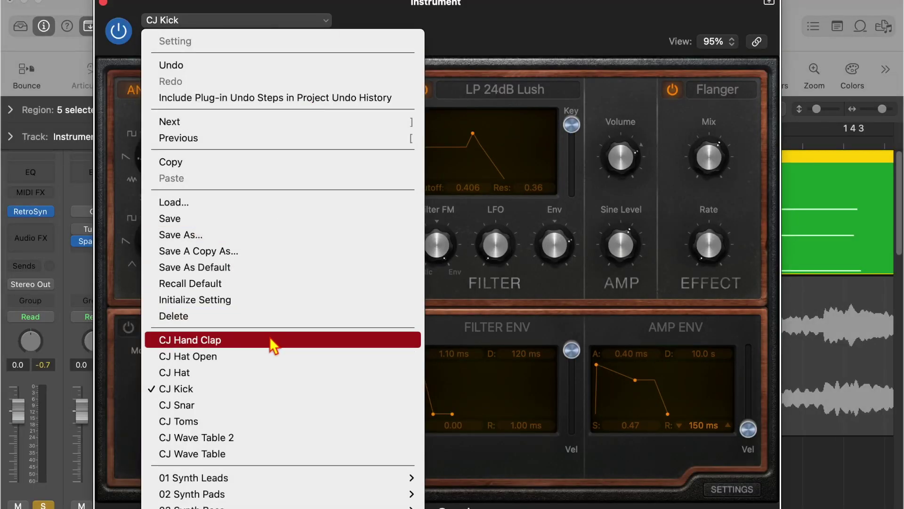
click(203, 372)
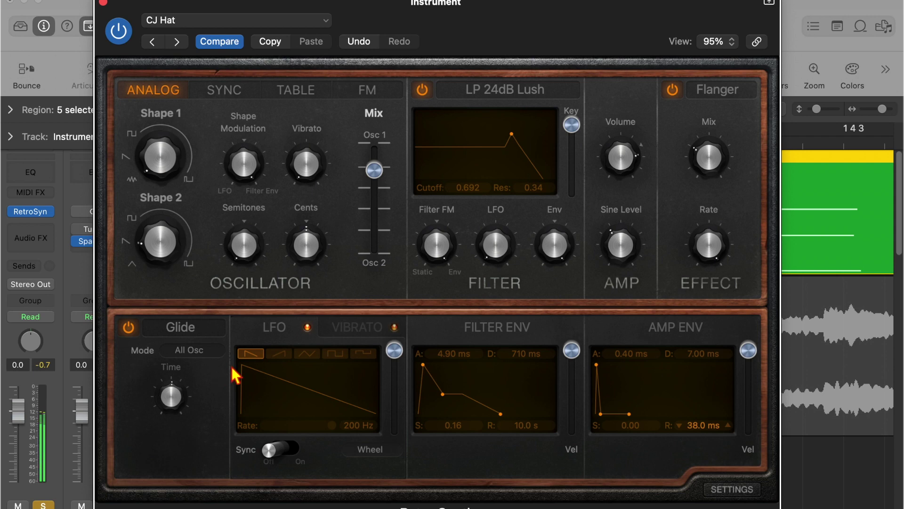
click(203, 22)
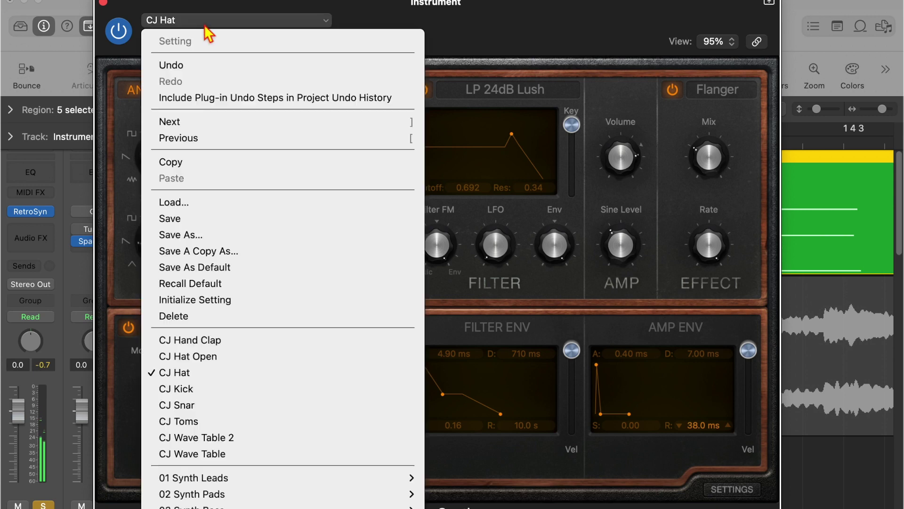
click(220, 358)
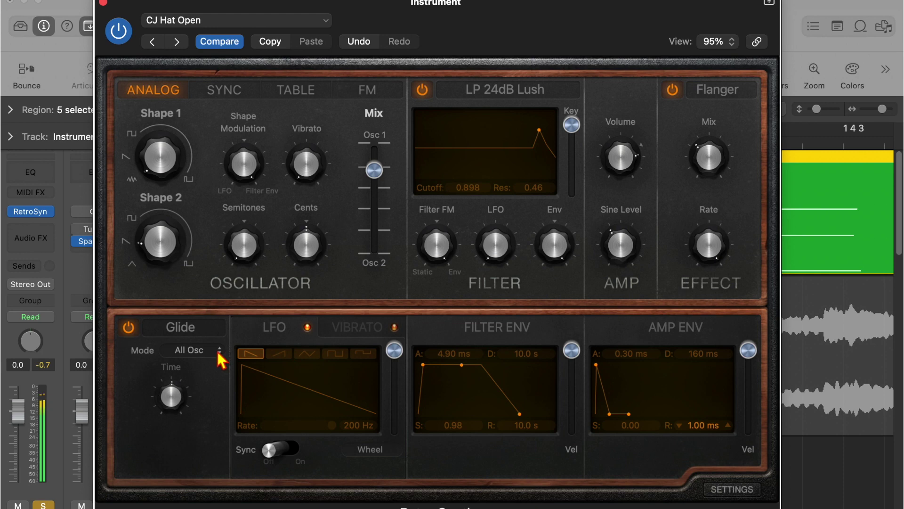
click(215, 19)
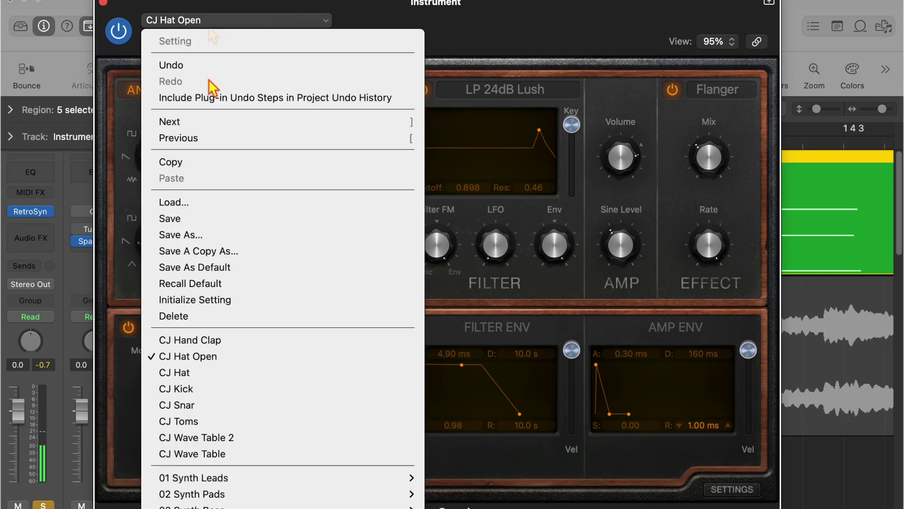
click(219, 373)
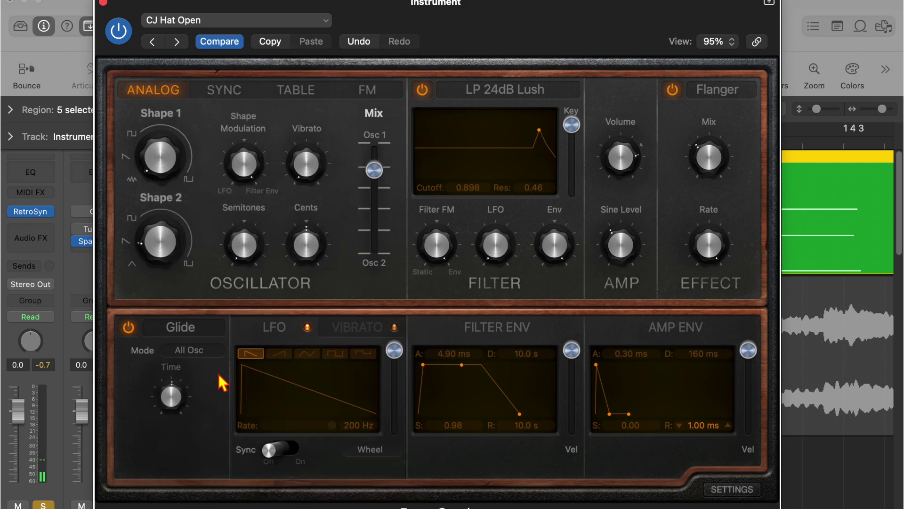
click(250, 24)
click(250, 359)
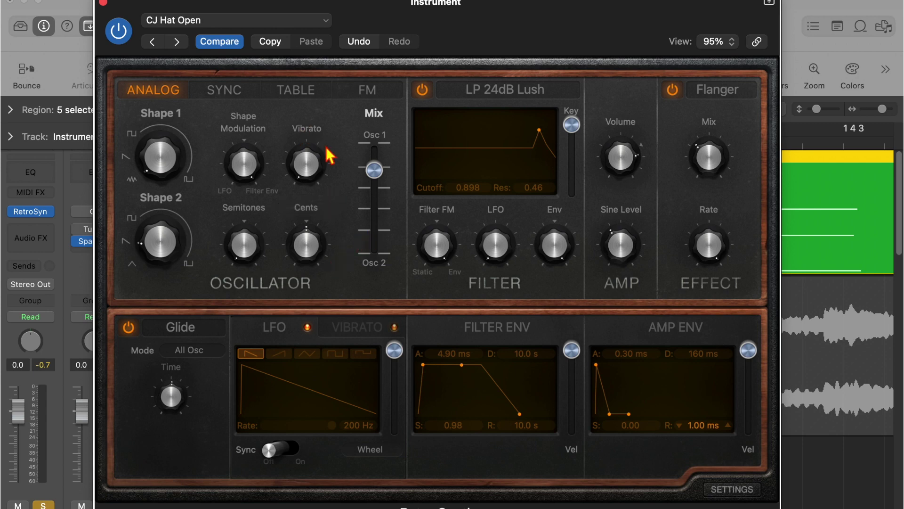
Load the CJ Toms preset and shift its oscillator mix slightly towards Osc 1.
click(286, 29)
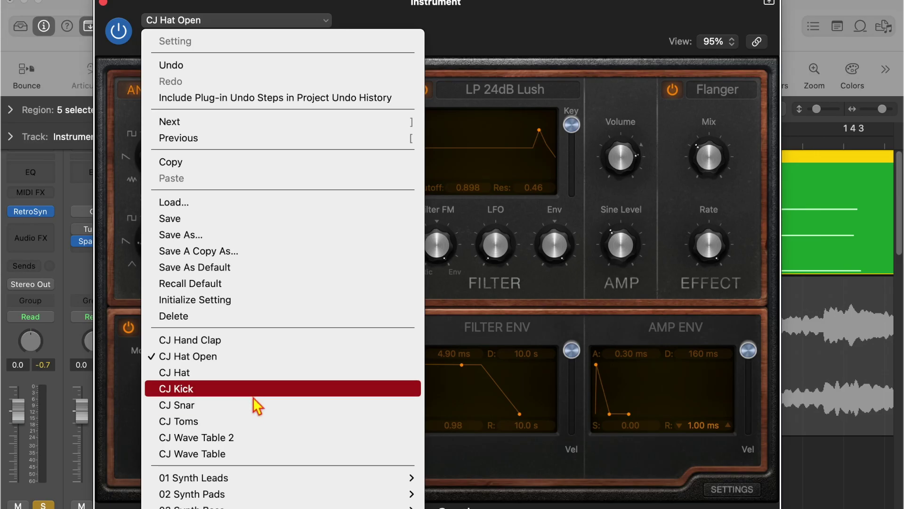
click(244, 422)
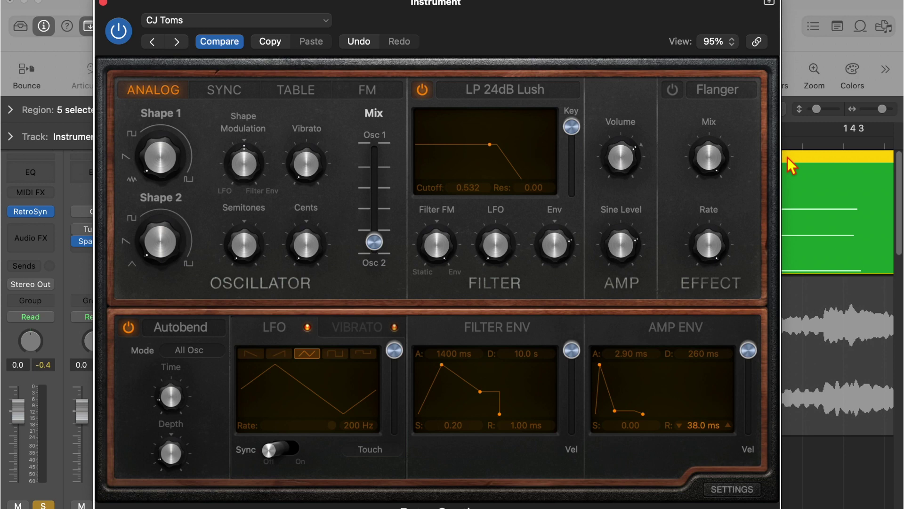
drag(379, 243, 380, 229)
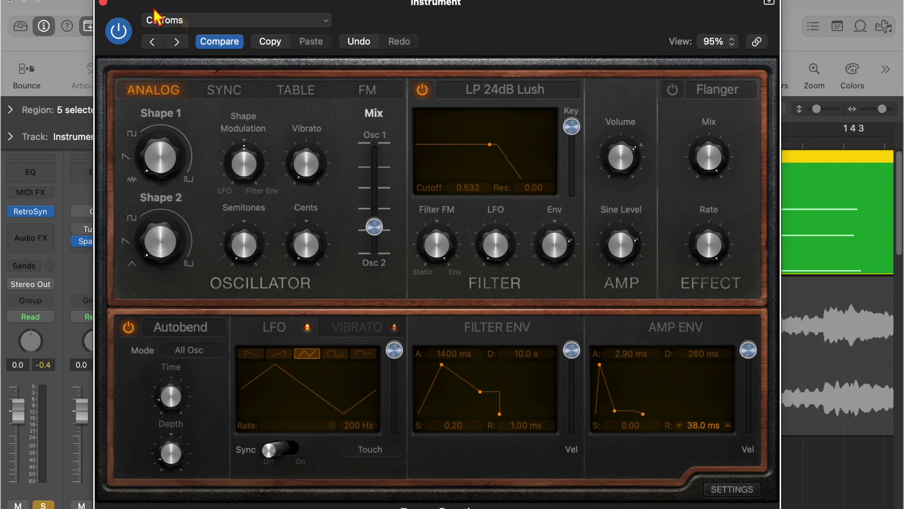
Load the CJ Hand Clap preset in Retro Synth.
click(201, 22)
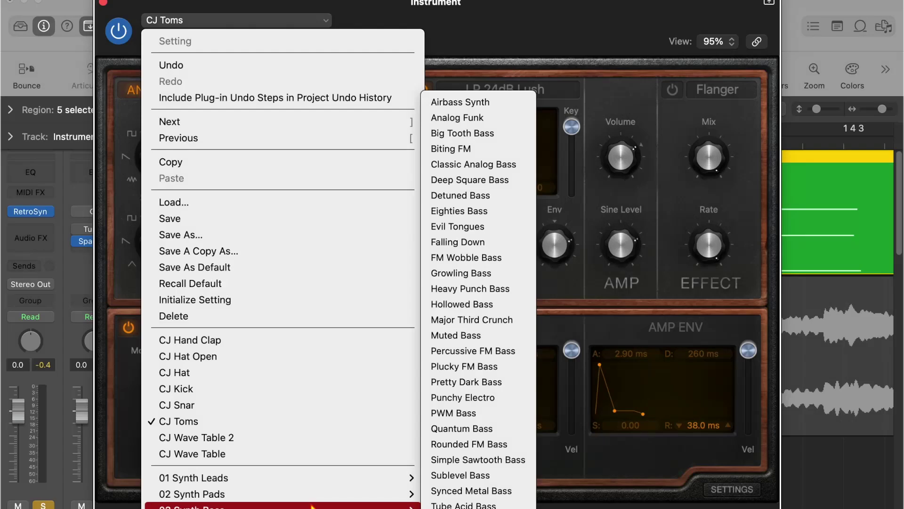
mouse_move(311, 504)
click(290, 346)
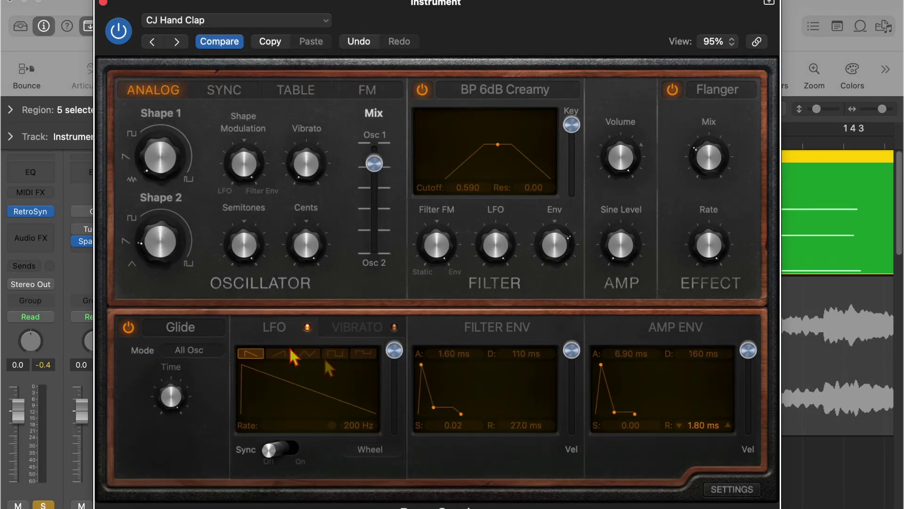
mouse_move(439, 259)
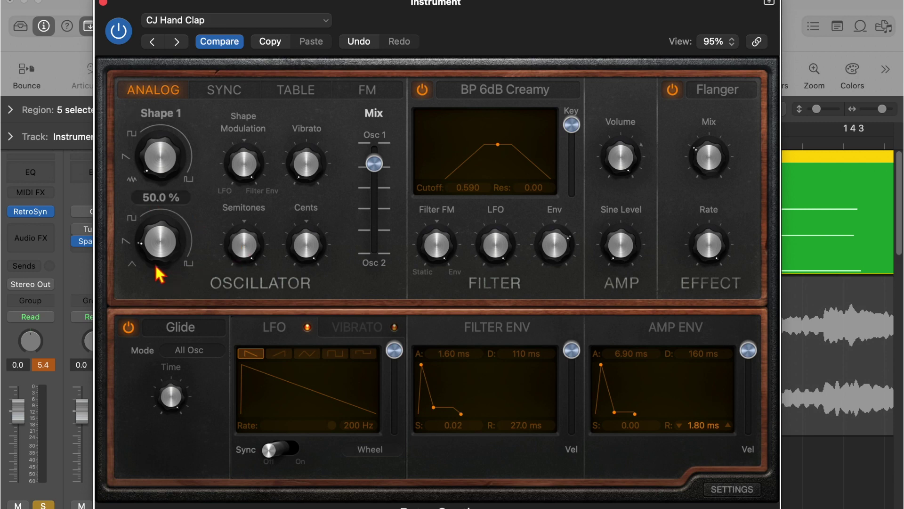
Audition the hand clap with the oscillator mix swept to Osc 2 and back near Osc 1, and with the Flanger switched off and on.
mouse_move(377, 188)
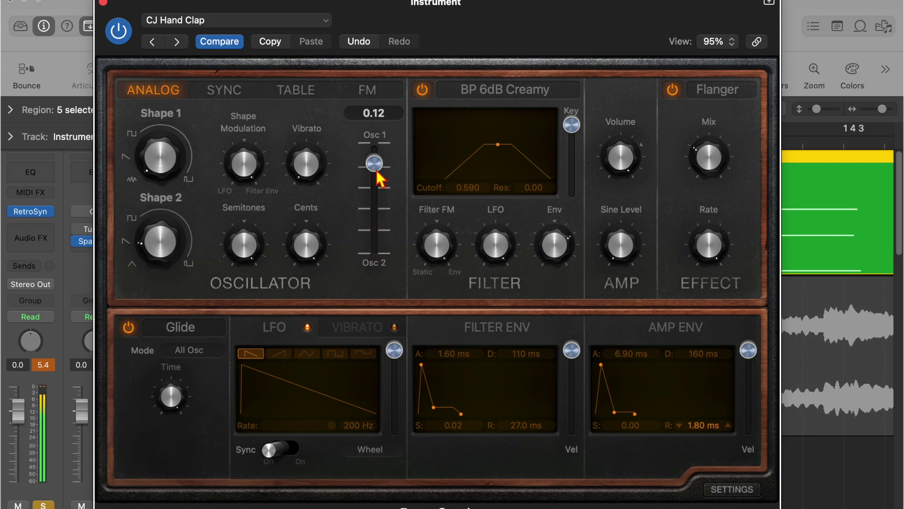
drag(377, 171, 378, 266)
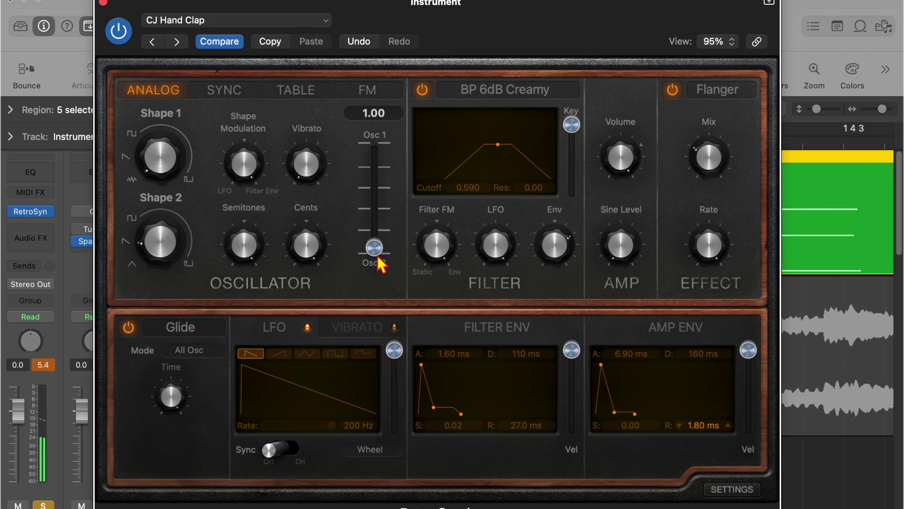
drag(375, 249, 380, 175)
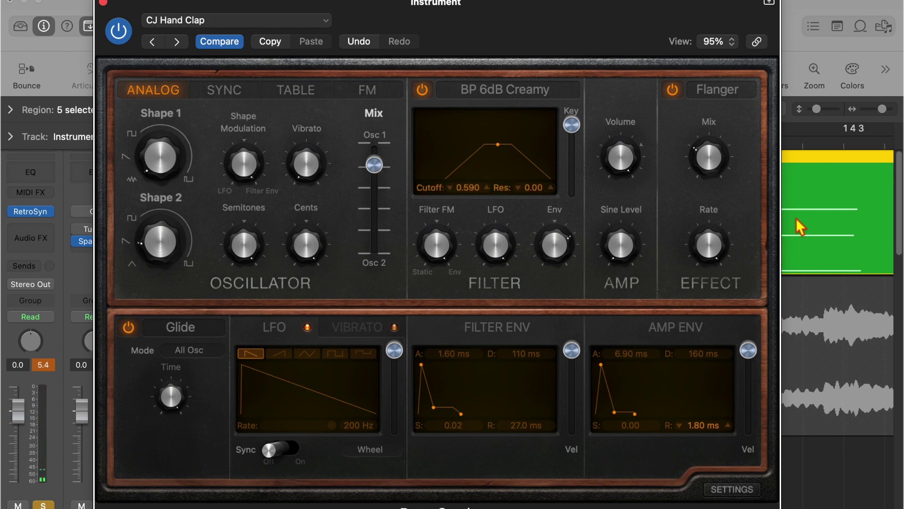
click(677, 96)
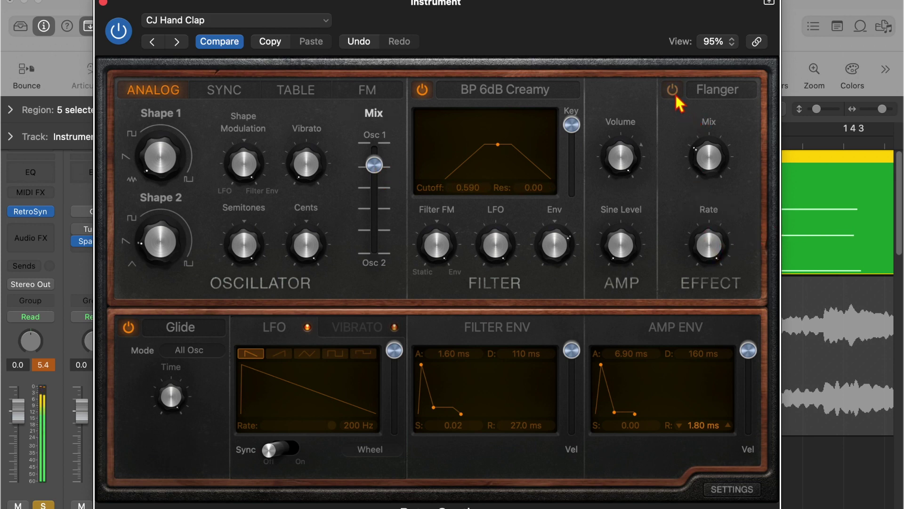
click(675, 95)
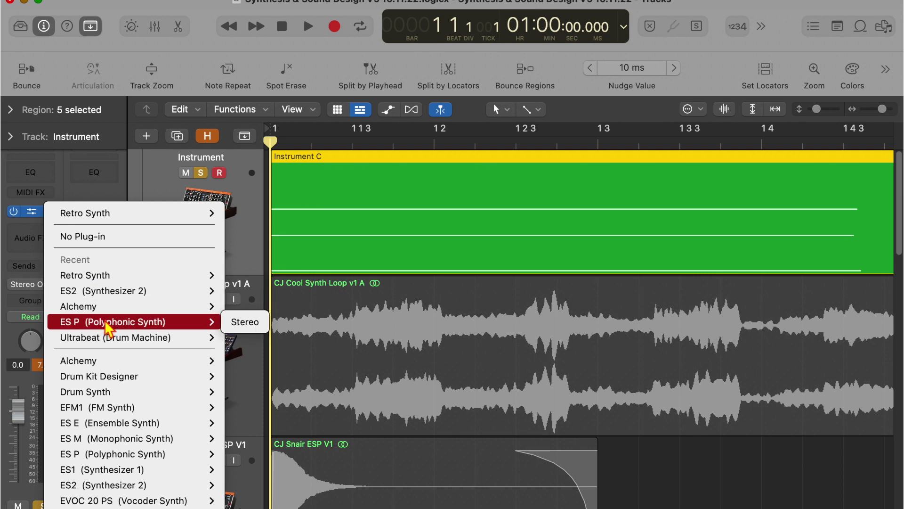
Replace the Instrument track's synth with ES P in stereo and load its CJ Snare Test preset.
click(108, 323)
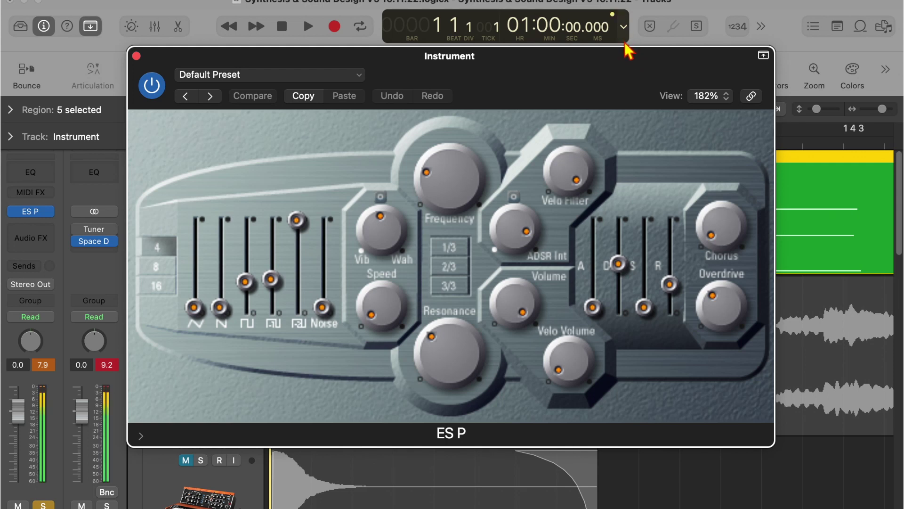
click(356, 78)
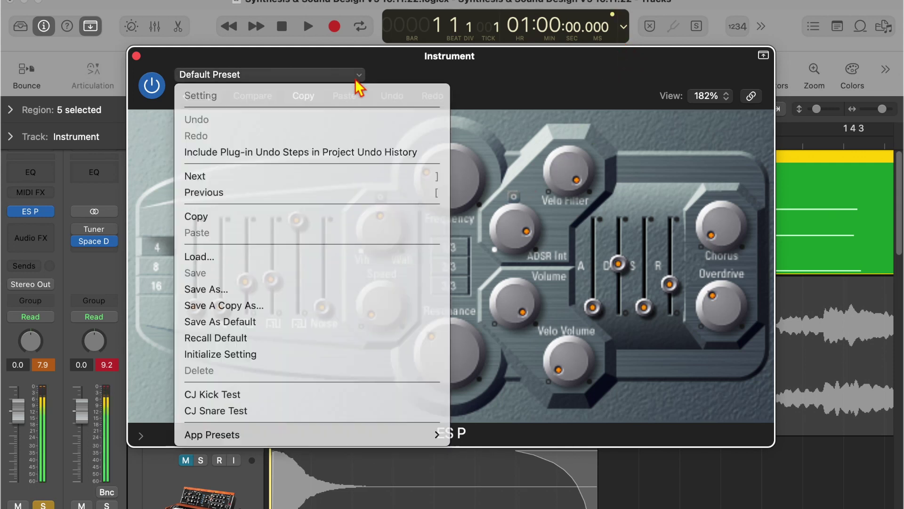
click(328, 412)
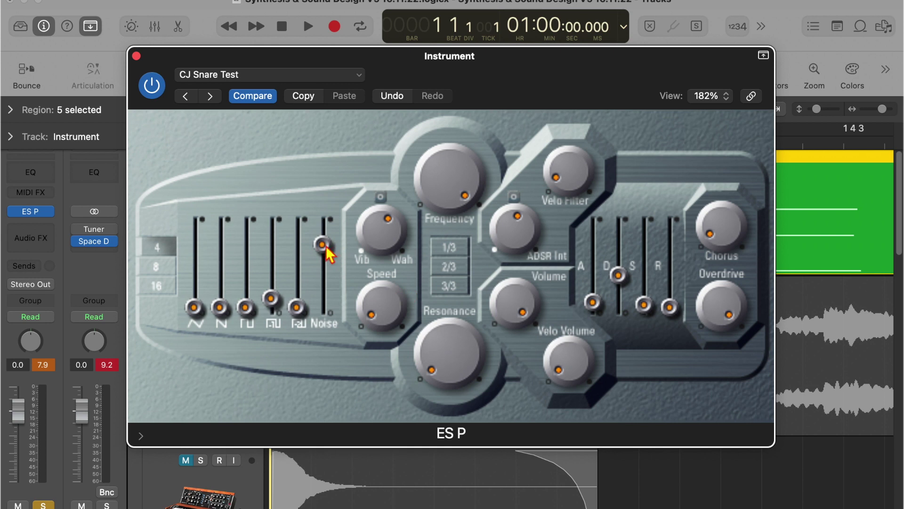
Audition the snare with its Noise level pulled to zero and raised back up, and close the synth's window.
drag(323, 245, 339, 345)
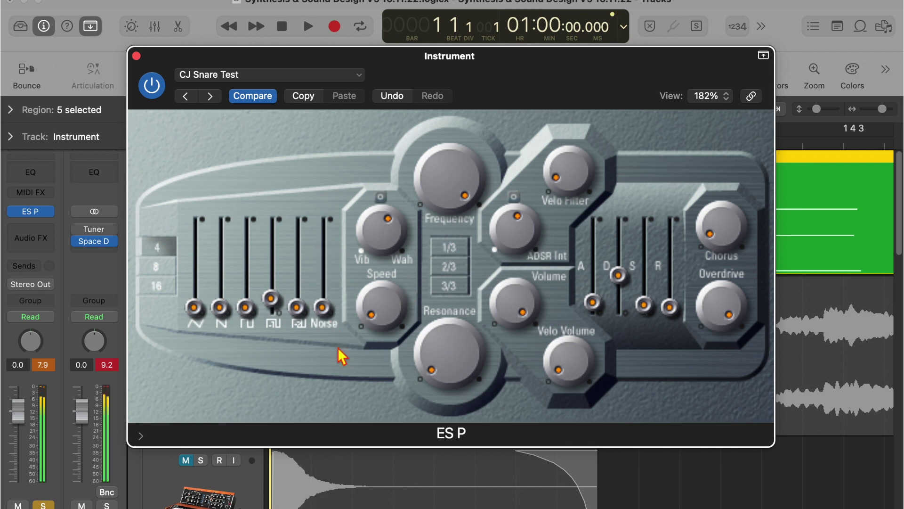
drag(344, 314, 340, 245)
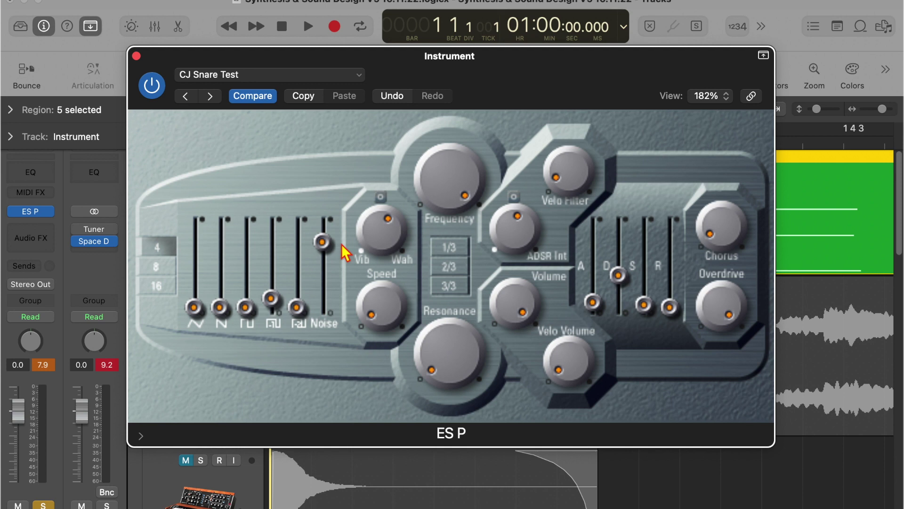
click(137, 56)
Replace ES P with Alchemy on the Instrument track and load the CJ Bonang preset.
click(51, 213)
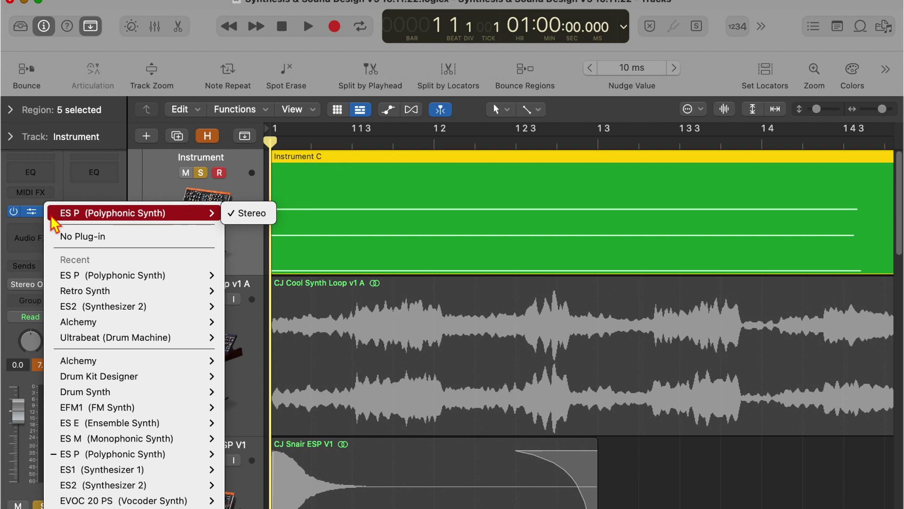
click(107, 326)
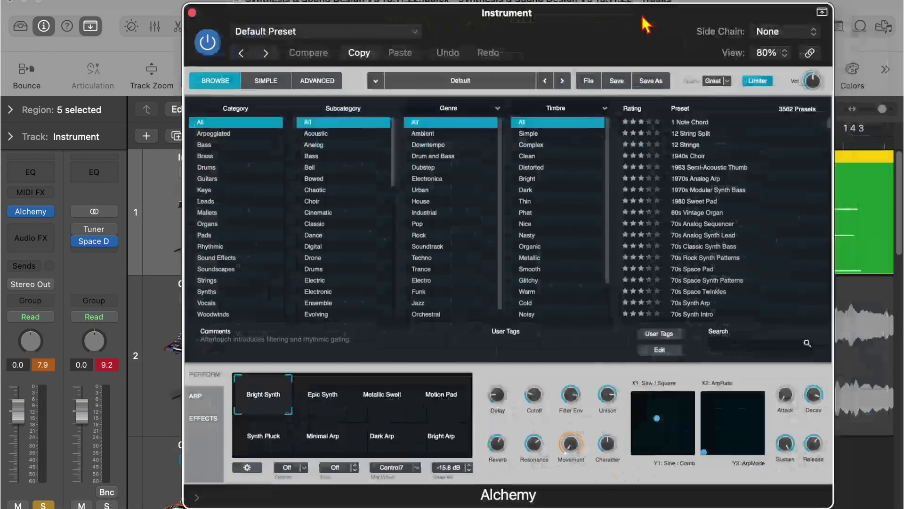
click(399, 35)
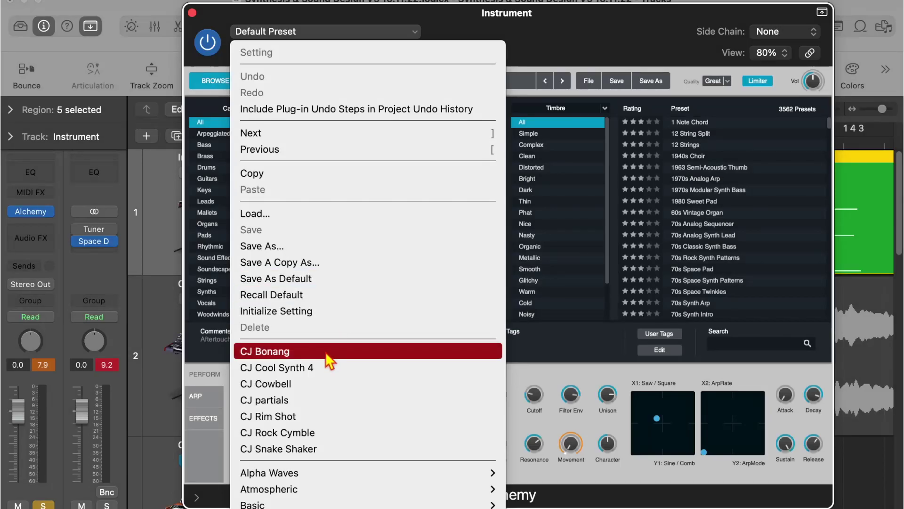
click(327, 354)
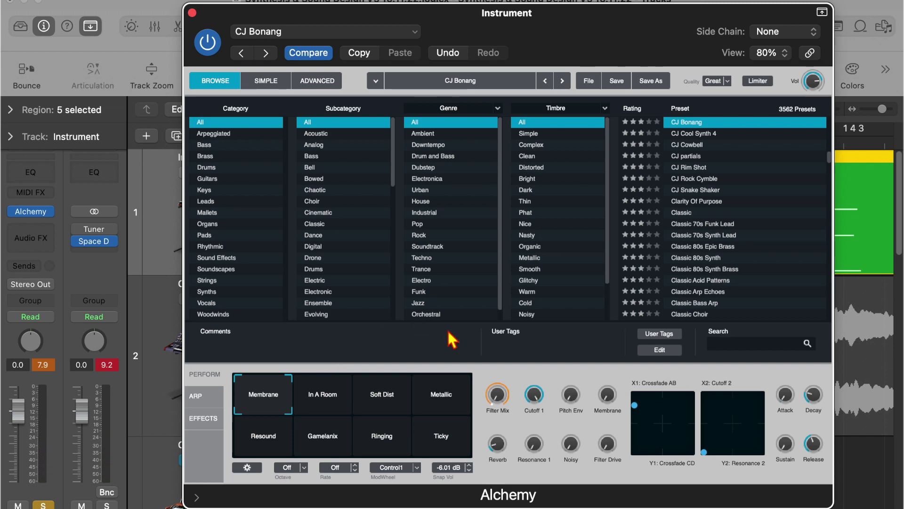
Show Alchemy's Advanced view and vary CJ Bonang's Crossfade AB/CD and Cutoff 2/Resonance 2 pad positions.
drag(577, 21, 522, 10)
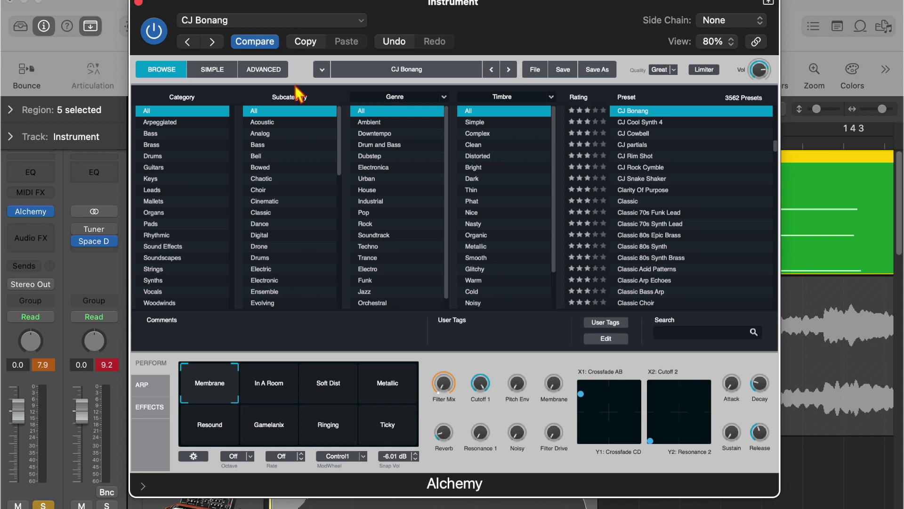
click(278, 78)
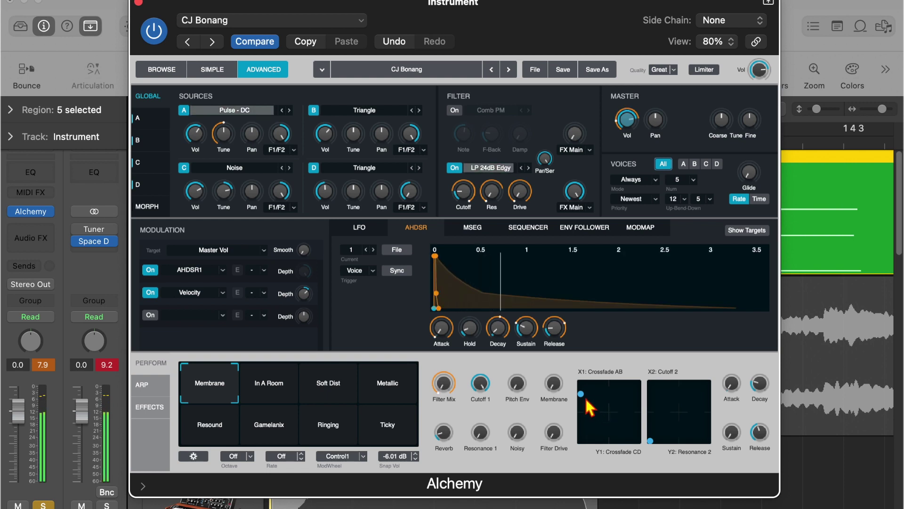
mouse_move(584, 394)
mouse_down()
mouse_move(618, 424)
mouse_move(641, 417)
mouse_move(621, 390)
mouse_move(612, 441)
mouse_move(594, 438)
mouse_move(592, 397)
mouse_up()
drag(651, 440, 683, 404)
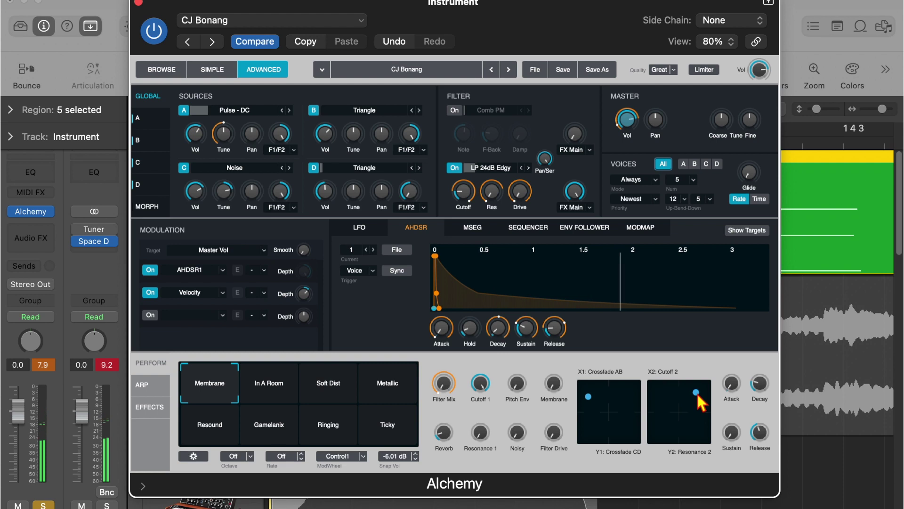
drag(698, 395, 664, 441)
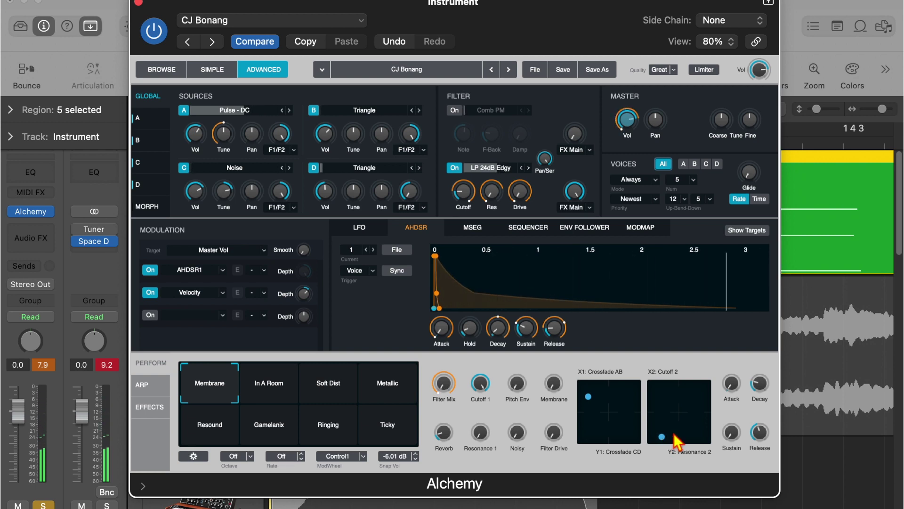
mouse_move(511, 364)
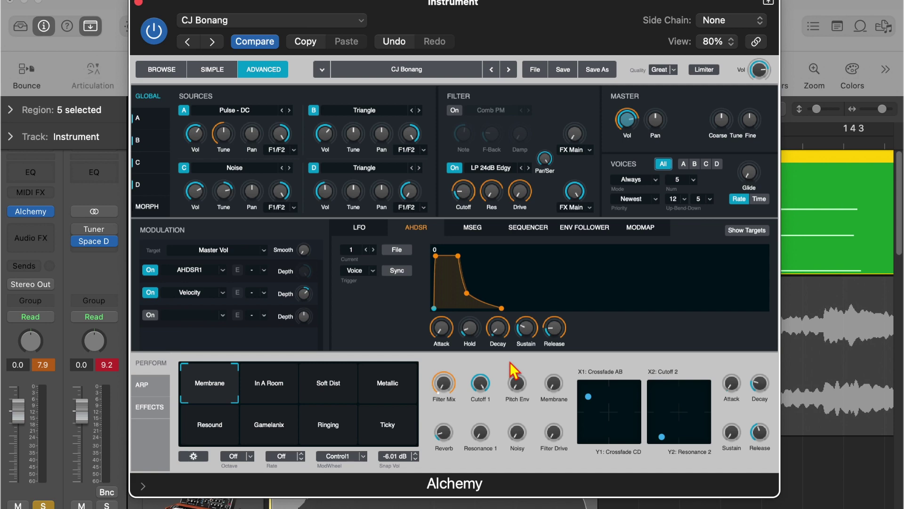
Reload CJ Bonang by stepping to the next preset and back, and compare its In A Room and Membrane performance snapshots.
click(501, 69)
click(492, 70)
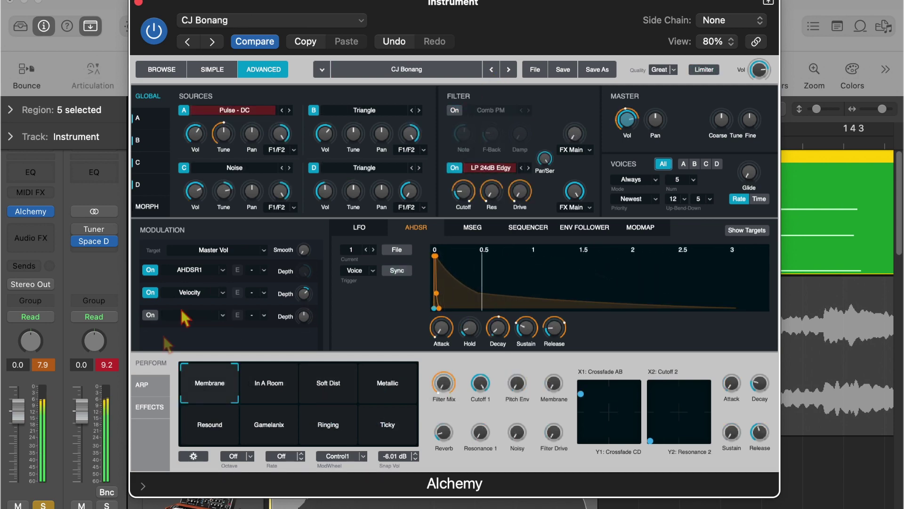
click(264, 390)
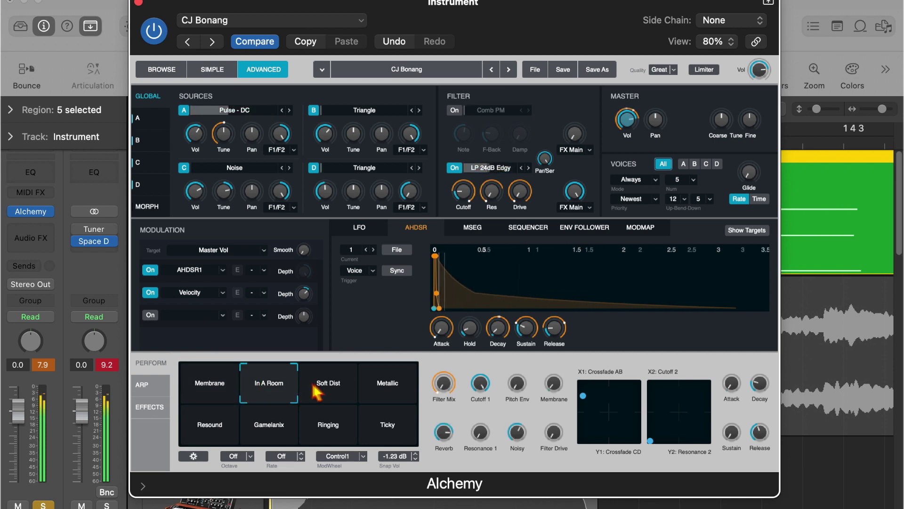
click(221, 394)
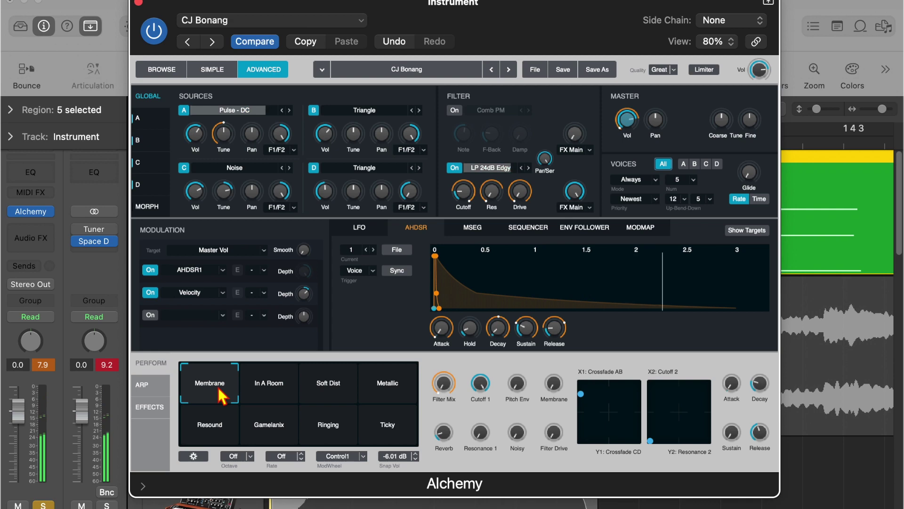
Load the CJ Cowbell preset in Alchemy.
click(226, 23)
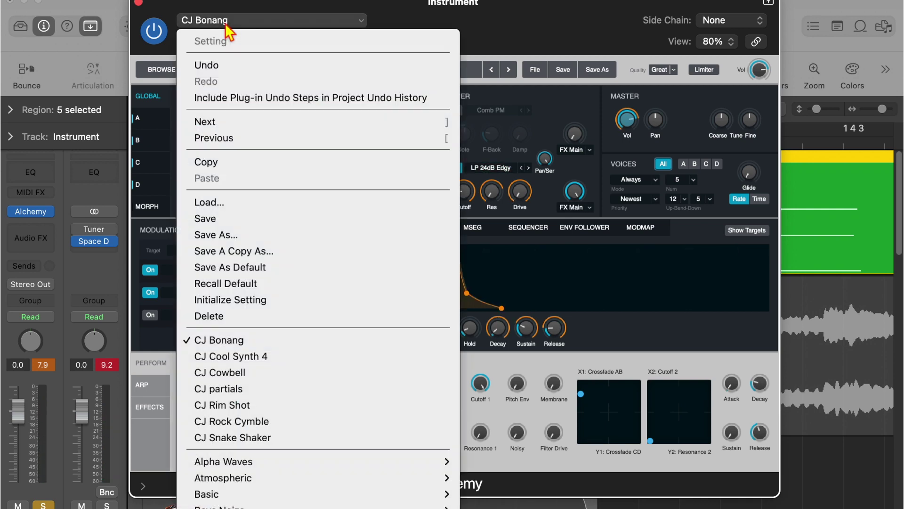
scroll(301, 320, down, 2)
click(327, 324)
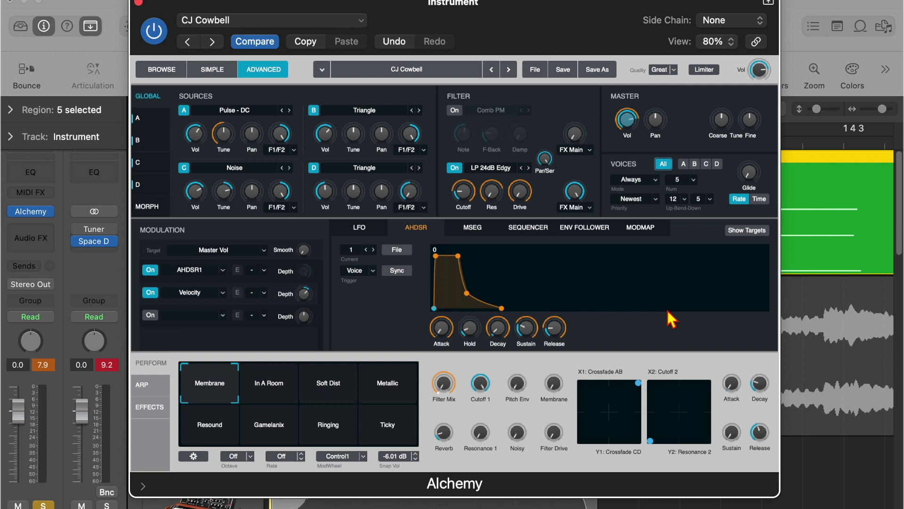
Load the CJ Snake Shaker preset and compare its CJ SS 1/2 Time snapshot with the CJ Snake Shaker one.
click(314, 26)
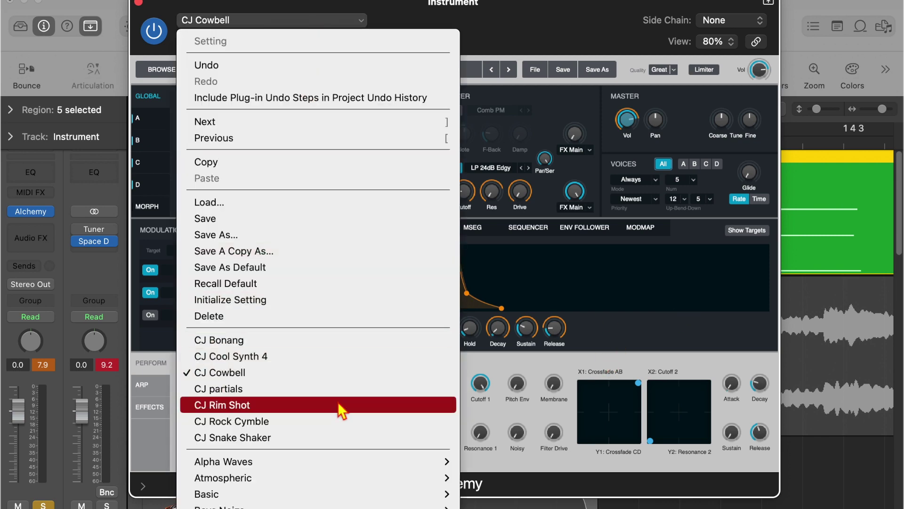
click(331, 442)
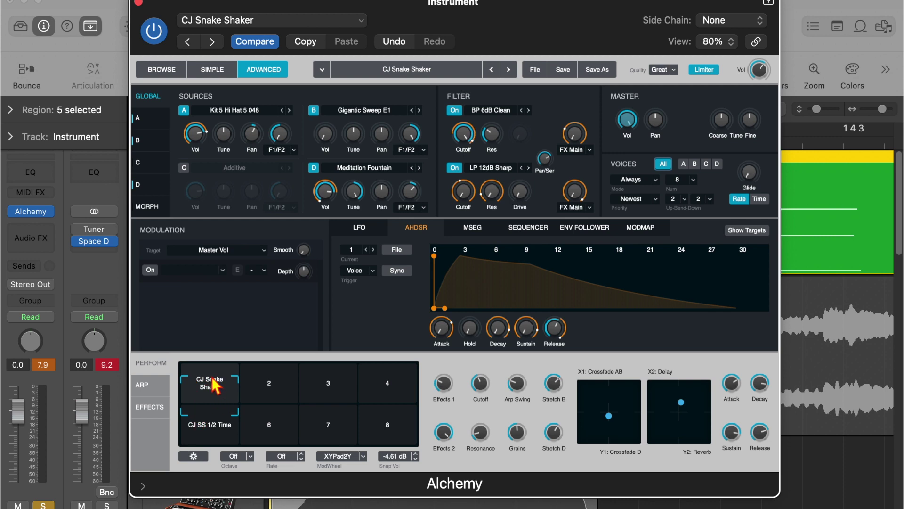
click(216, 438)
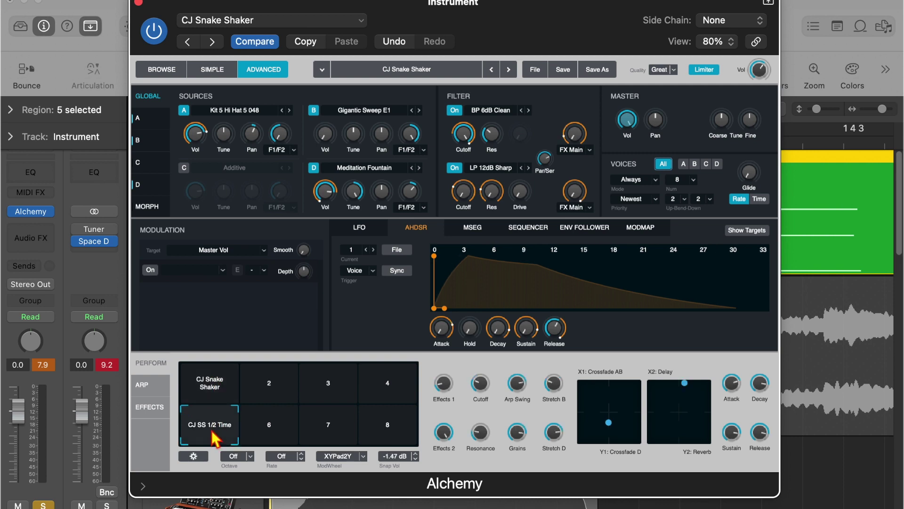
click(212, 384)
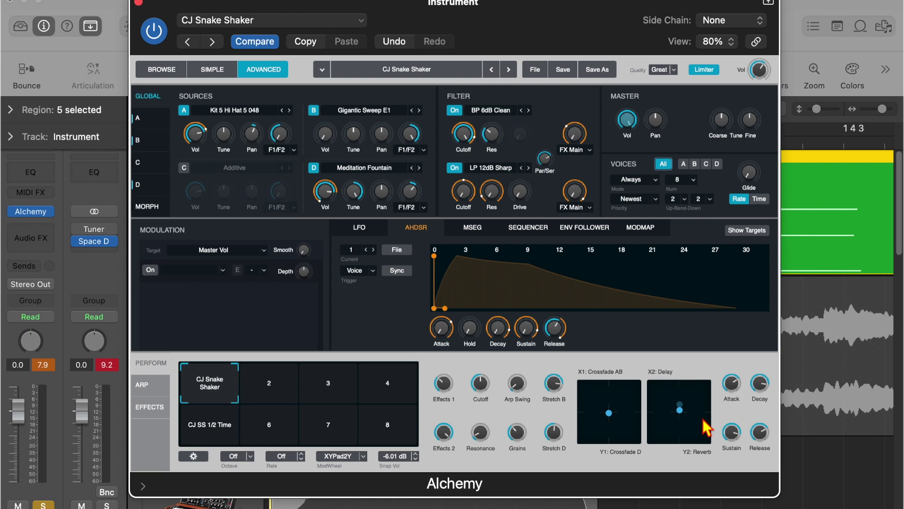
Load the CJ Rock Cymble preset and look through Alchemy's Simple and Browse views, returning to the Advanced view.
click(314, 22)
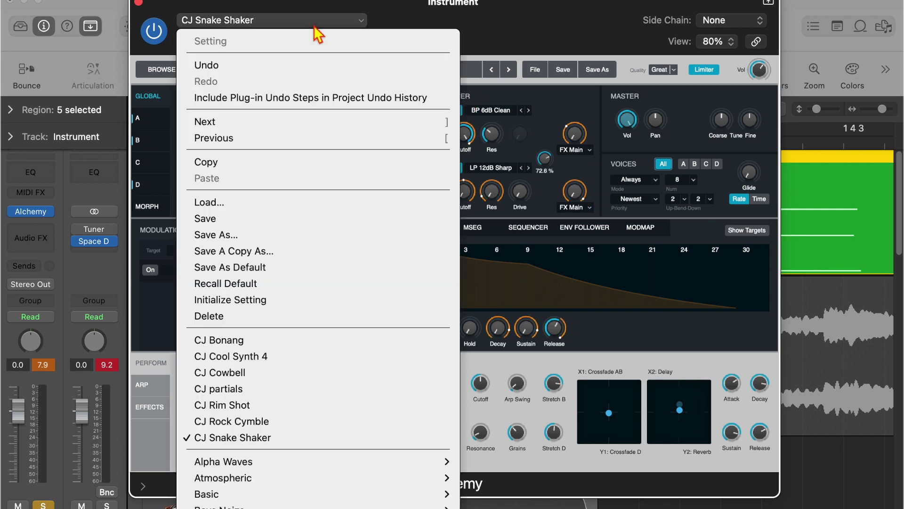
click(295, 424)
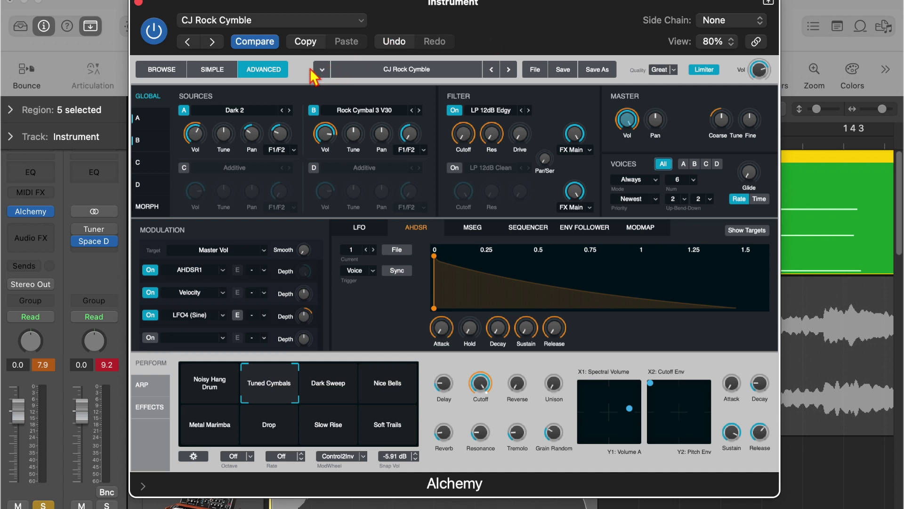
click(211, 73)
click(164, 72)
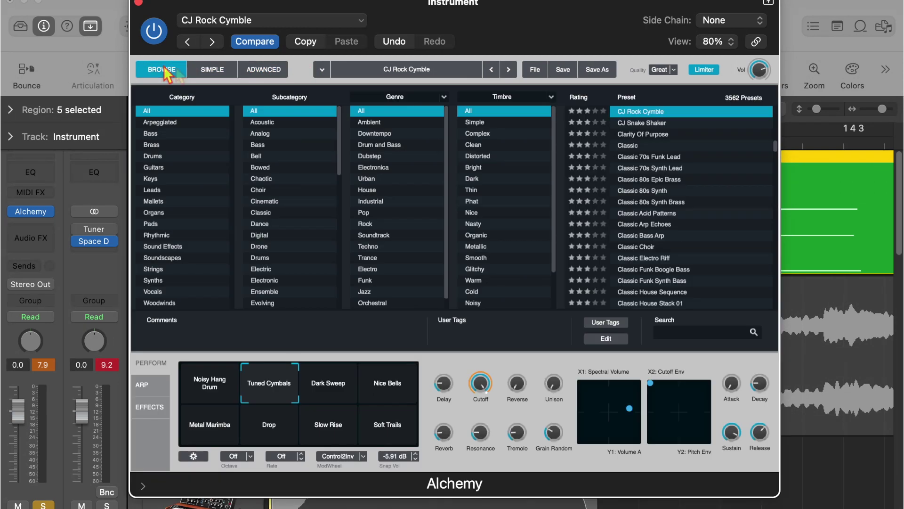
click(276, 74)
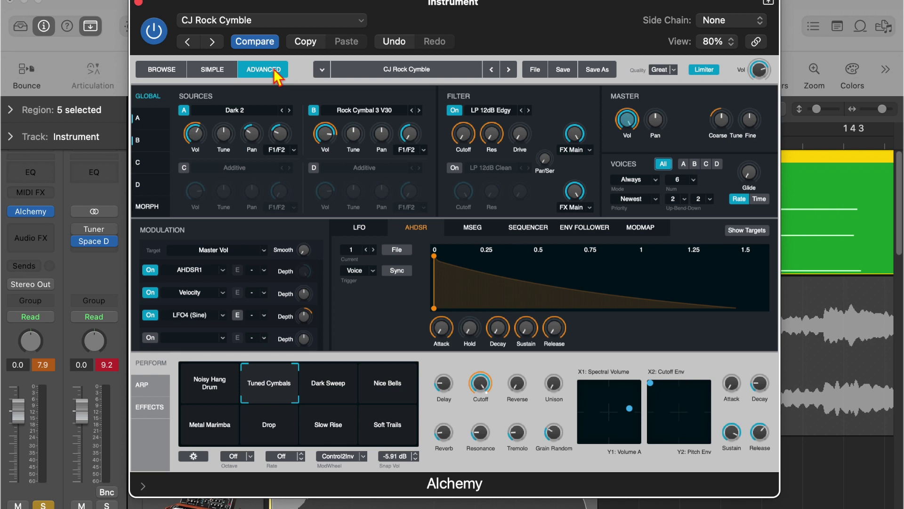
Display the Env Follower modulation signal and move the Spectral Volume/Volume A pad point to just below its centre.
click(586, 229)
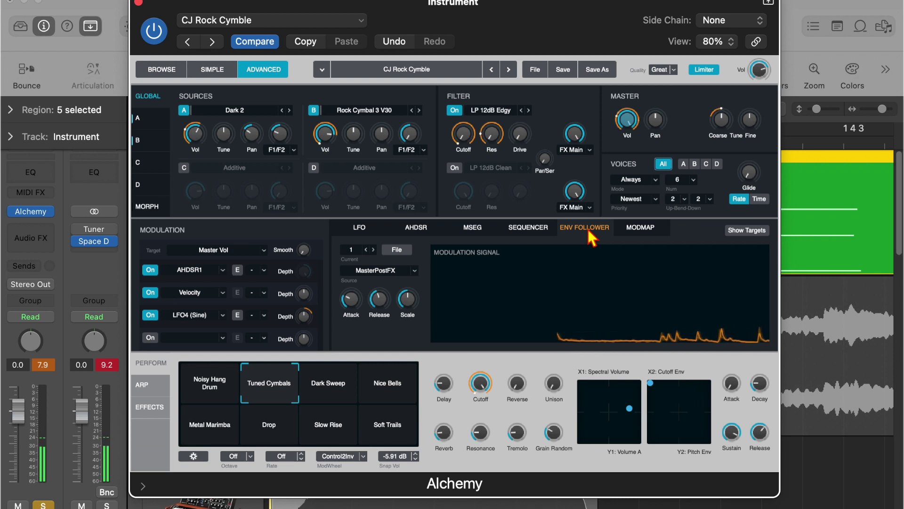
click(616, 417)
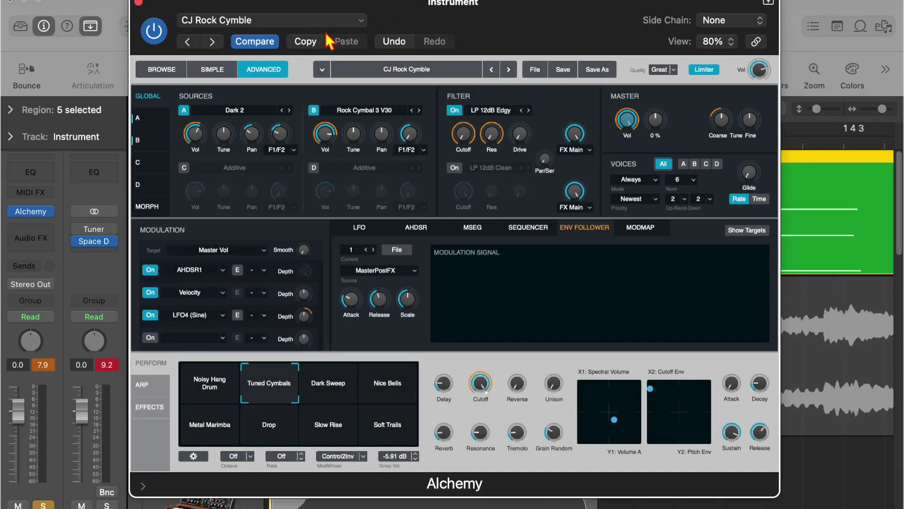
click(297, 25)
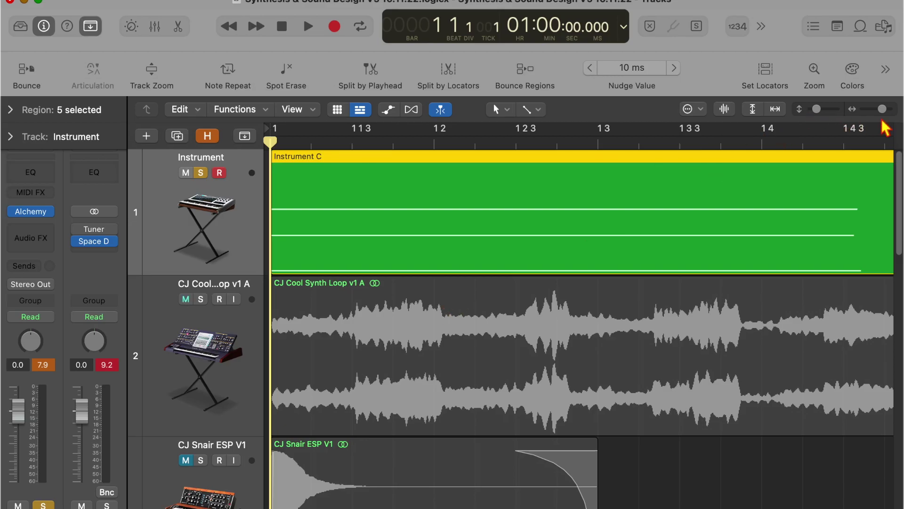
Take the Instrument track out of solo and play the CJ Cool Synth Loop v1 A track soloed, clearing its solo after stopping.
drag(882, 109, 878, 109)
scroll(633, 305, down, 5)
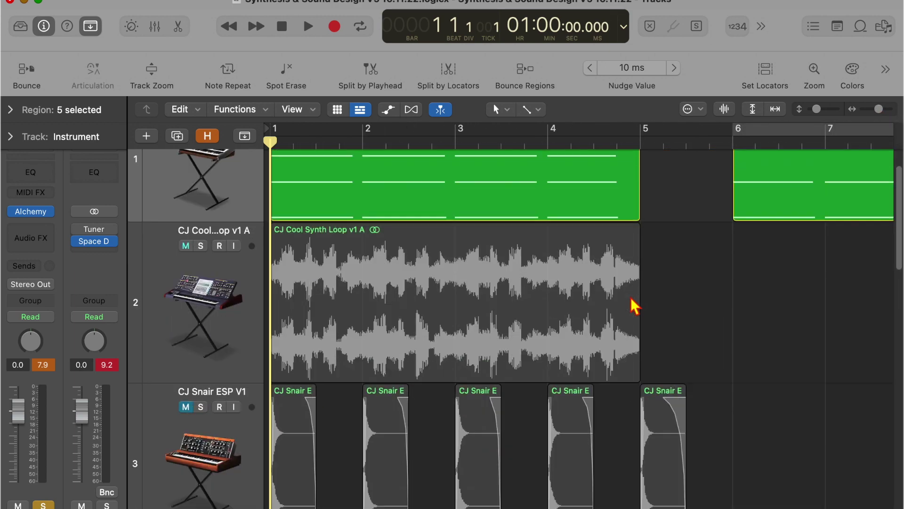
scroll(281, 258, up, 5)
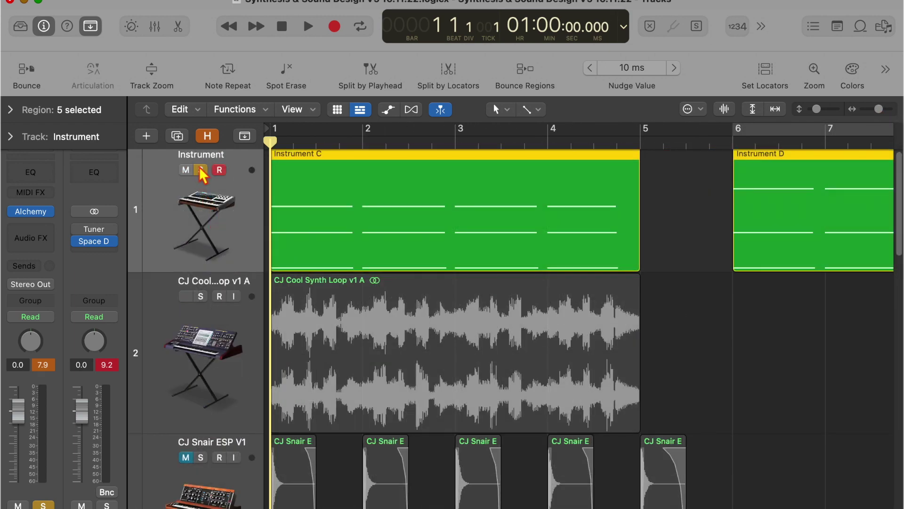
click(201, 169)
click(200, 296)
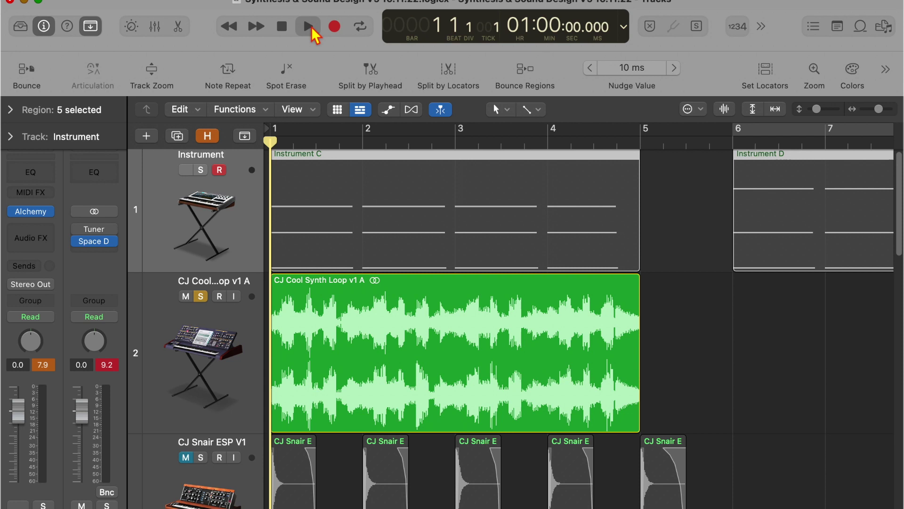
click(306, 29)
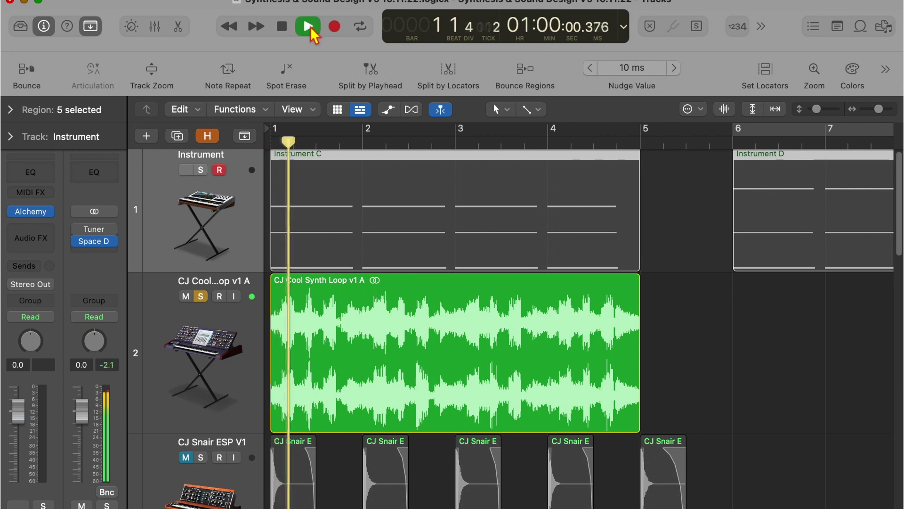
click(282, 28)
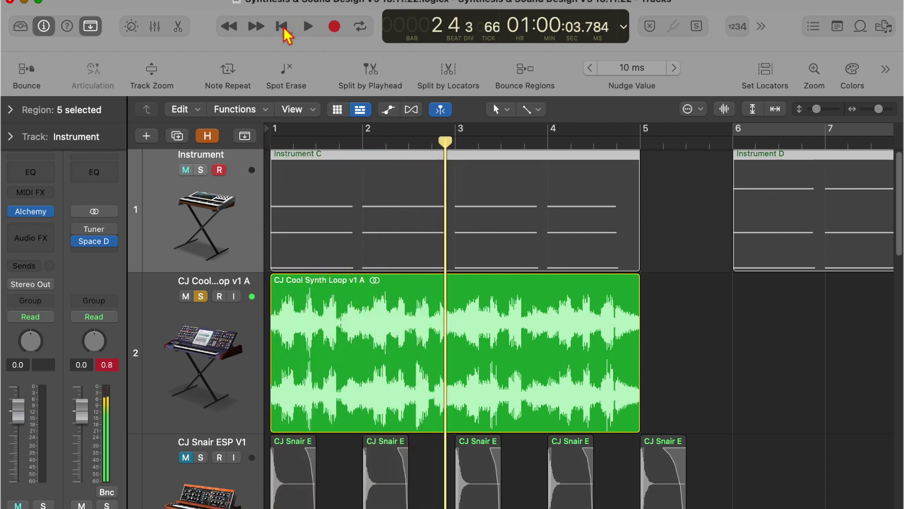
click(202, 297)
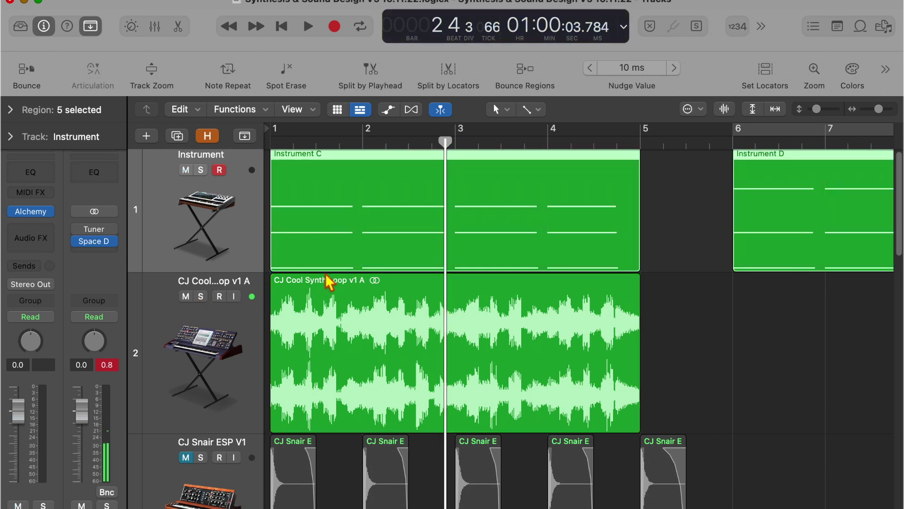
Solo the CJ Snair ESP V1 track, play it from the project start, and clear its solo after stopping.
scroll(324, 278, down, 5)
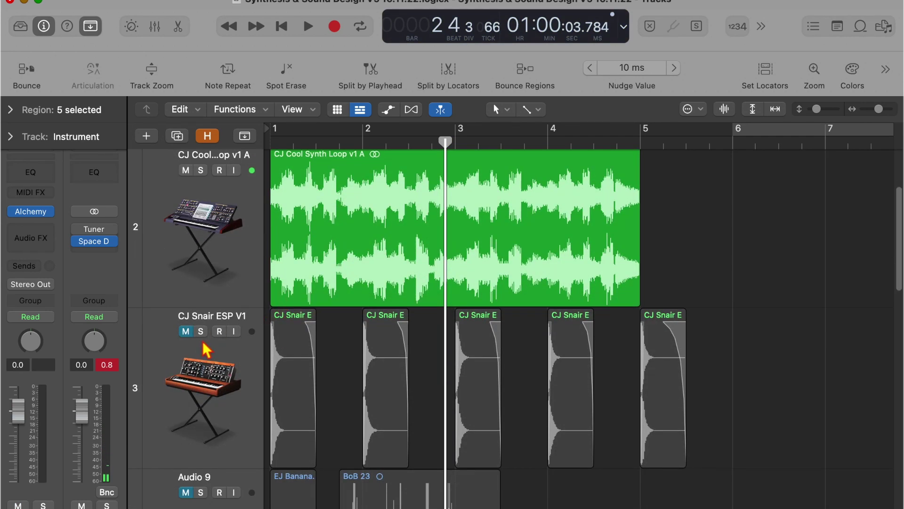
click(202, 342)
click(201, 331)
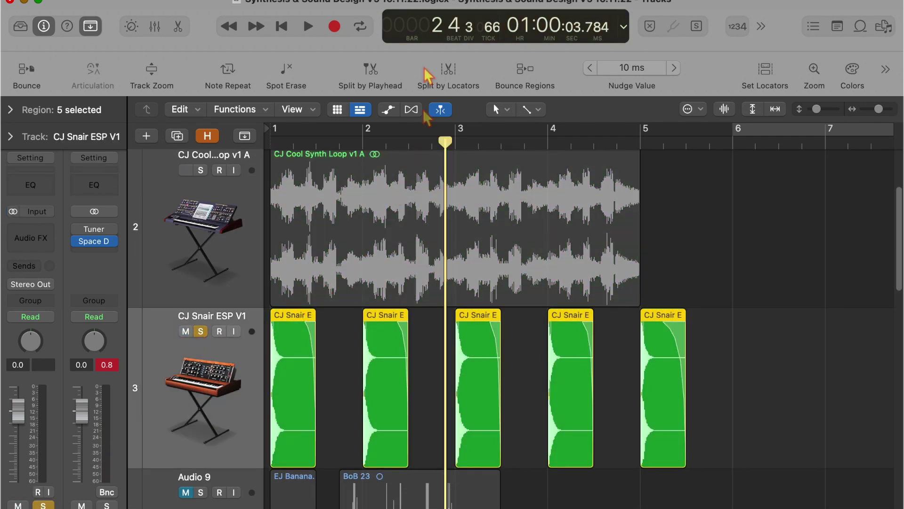
click(281, 26)
click(308, 28)
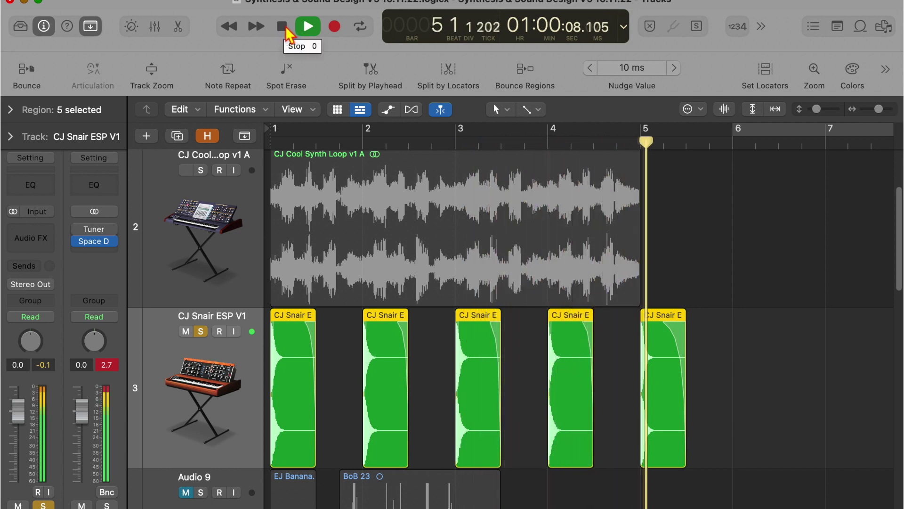
click(282, 29)
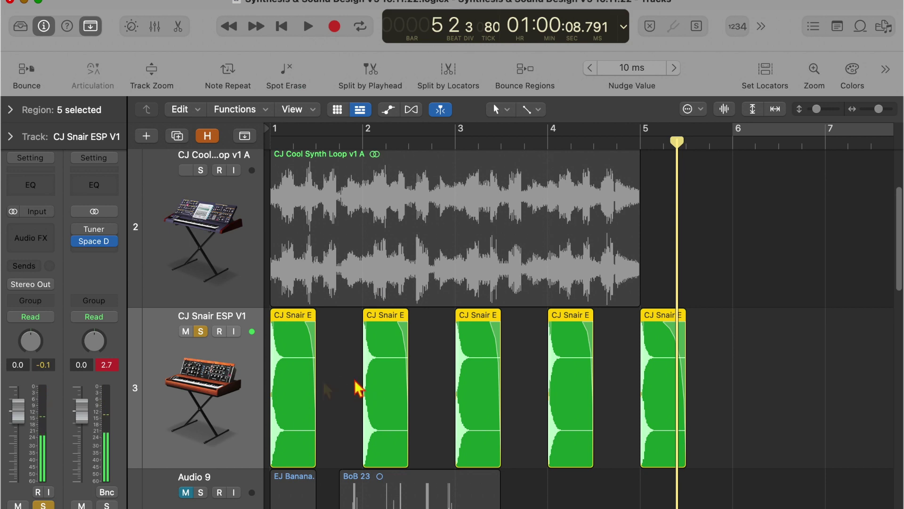
scroll(697, 394, down, 1)
scroll(697, 394, down, 3)
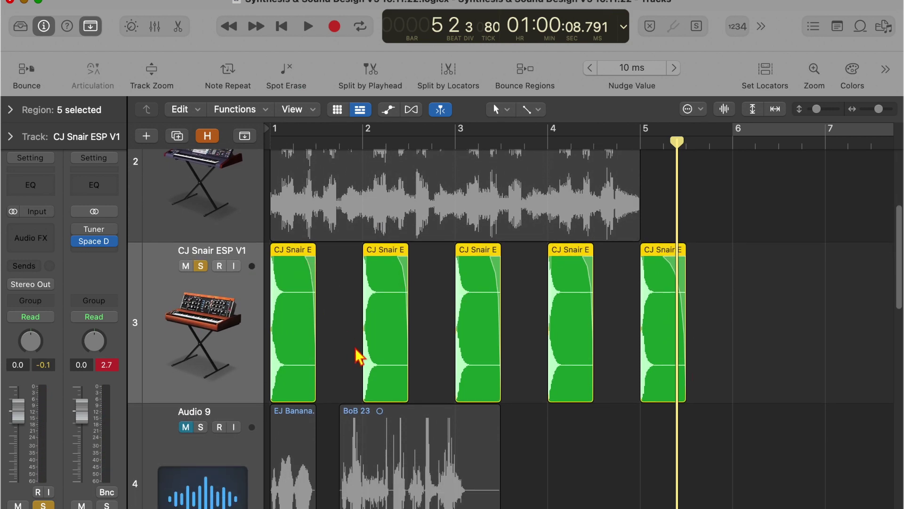
scroll(357, 355, down, 2)
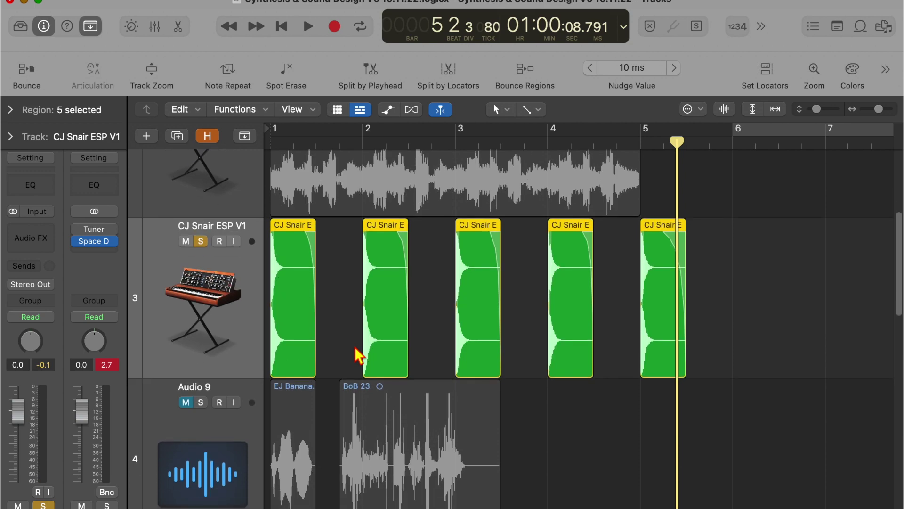
click(201, 242)
Solo the Tom Toms track, play its CJ Tom V1 regions from the project start, and stop playback.
scroll(249, 301, down, 10)
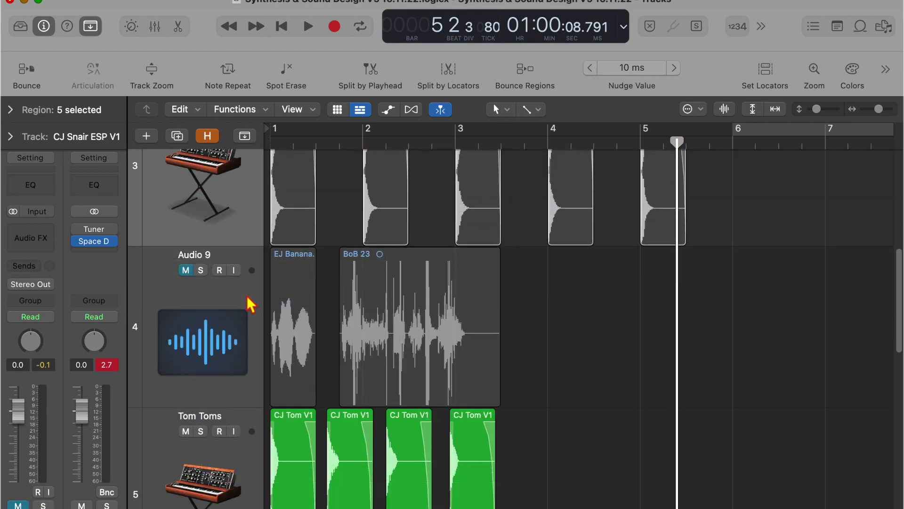
scroll(250, 304, down, 6)
click(201, 347)
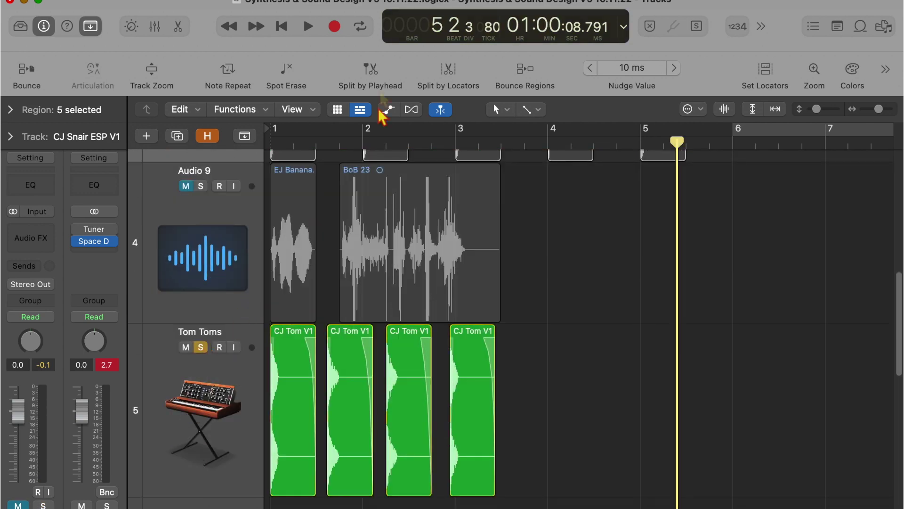
click(282, 27)
click(310, 31)
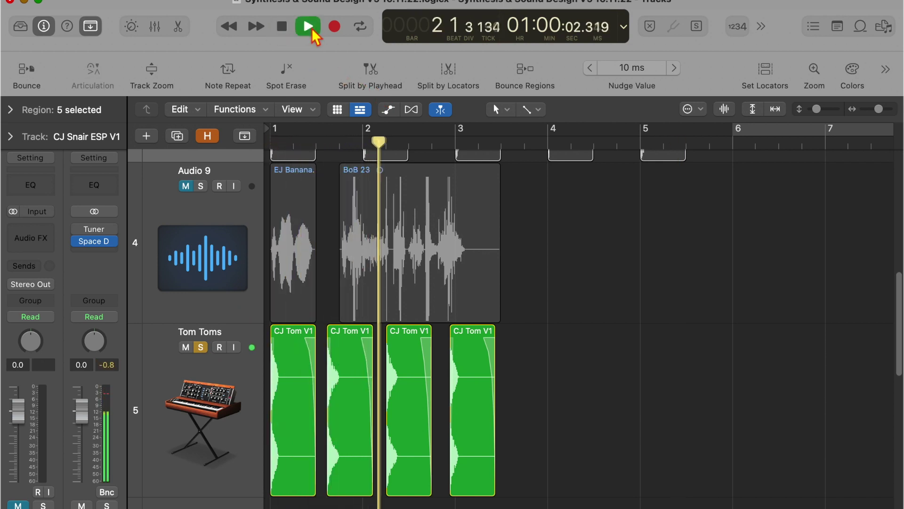
click(284, 29)
scroll(369, 212, down, 10)
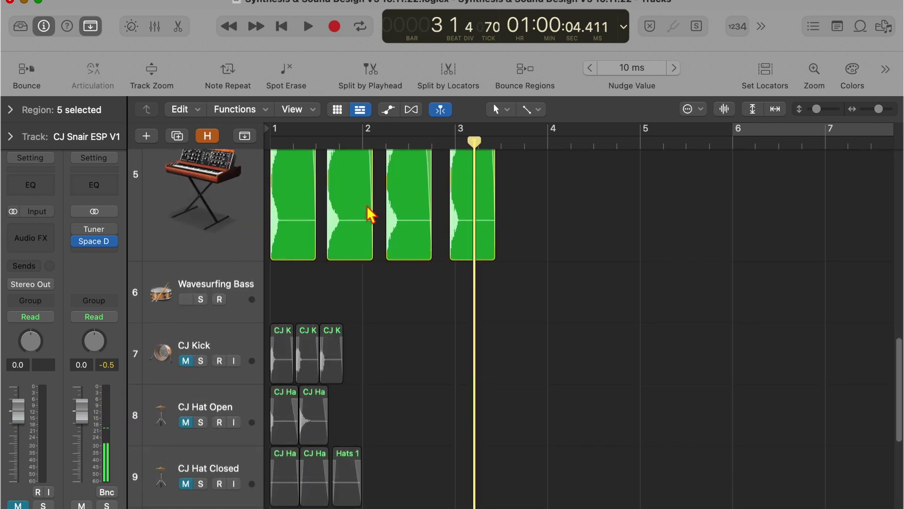
scroll(370, 214, down, 10)
scroll(371, 214, up, 15)
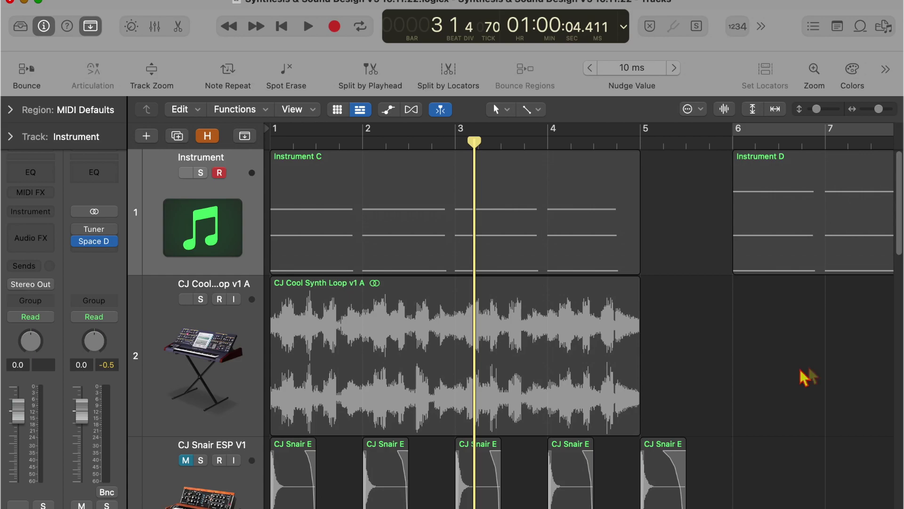
scroll(429, 356, down, 5)
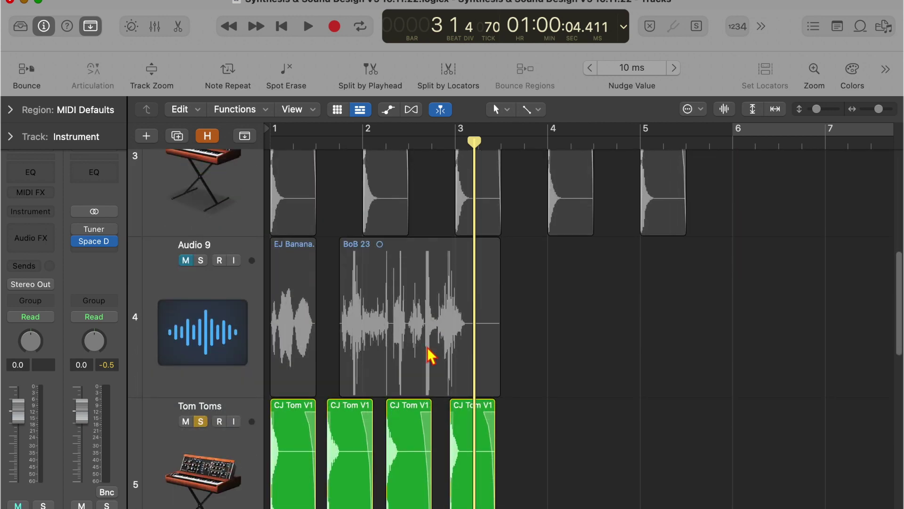
scroll(429, 351, up, 5)
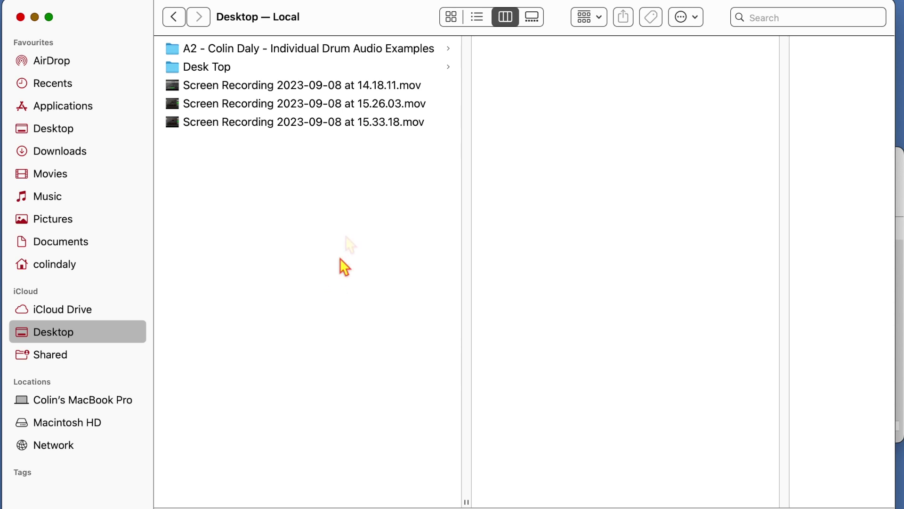
Switch to Finder, open the (4) Kick folder in the Individual Drum Audio Examples folder, and preview the three CJ Kick files in turn.
click(339, 53)
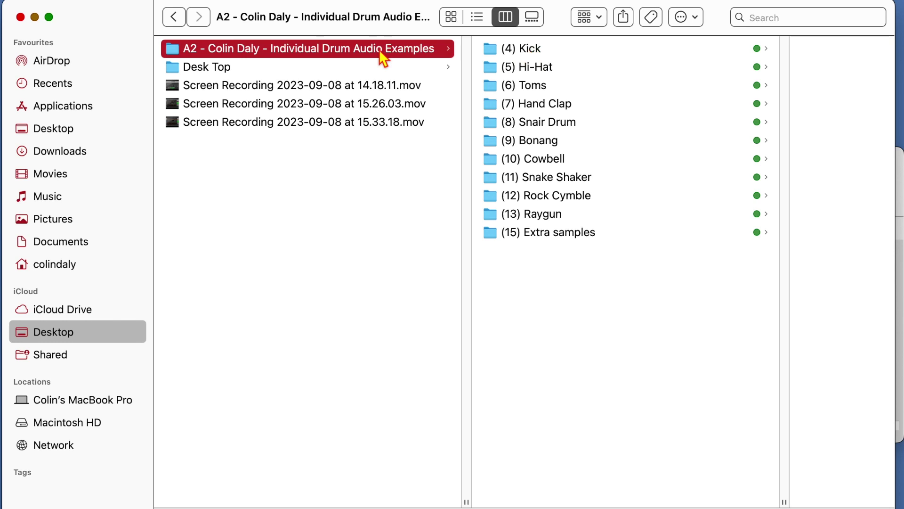
click(540, 48)
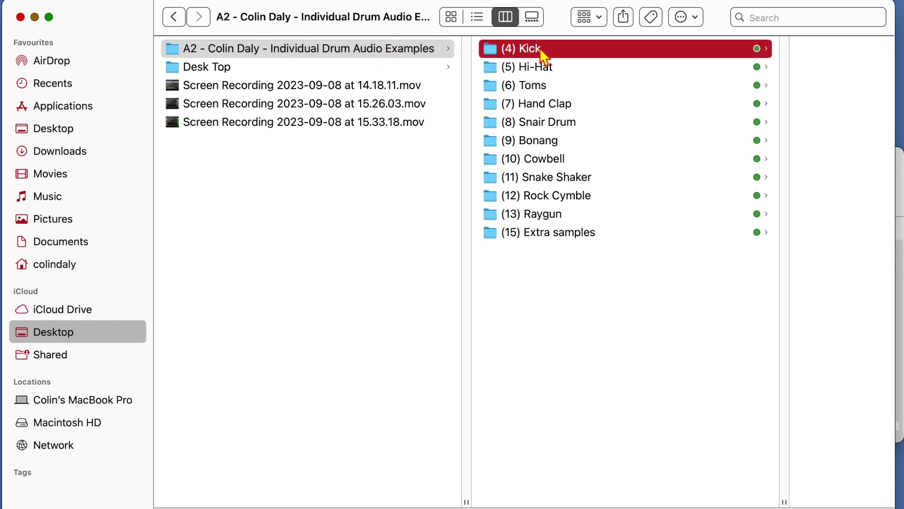
click(644, 56)
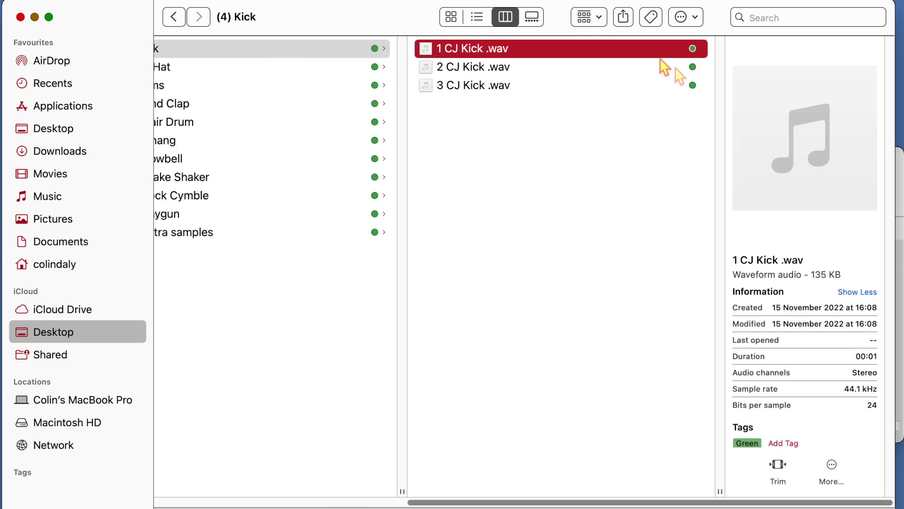
click(632, 74)
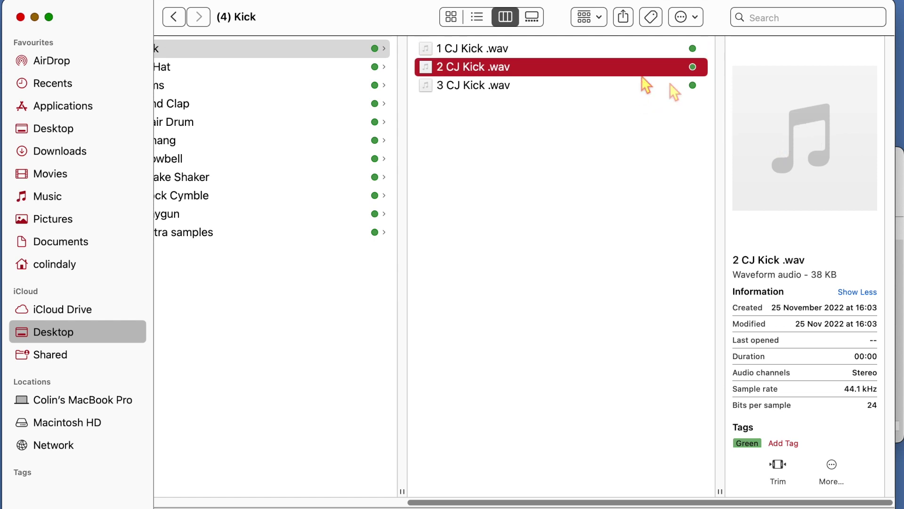
click(589, 90)
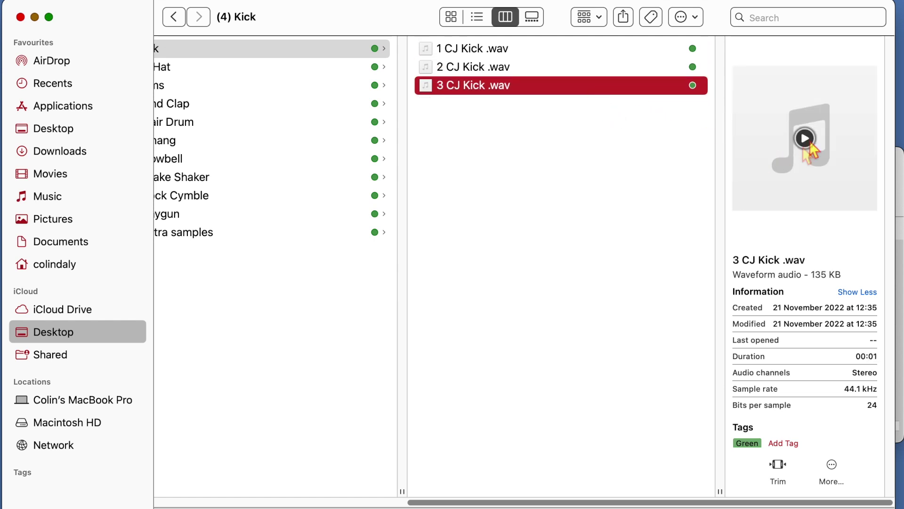
Look into the (5) Hi-Hat and (7) Hand Clap folders and display the contents of the (9) Bonang folder.
click(230, 70)
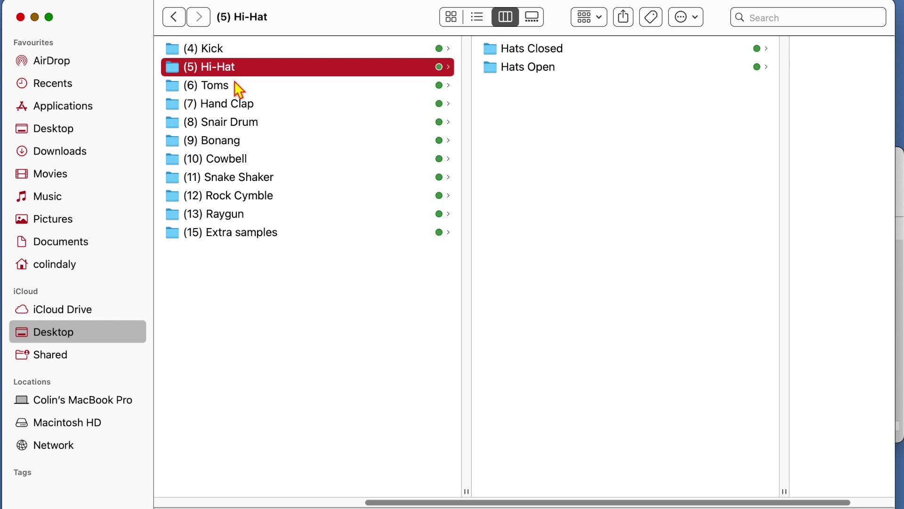
click(365, 106)
click(331, 147)
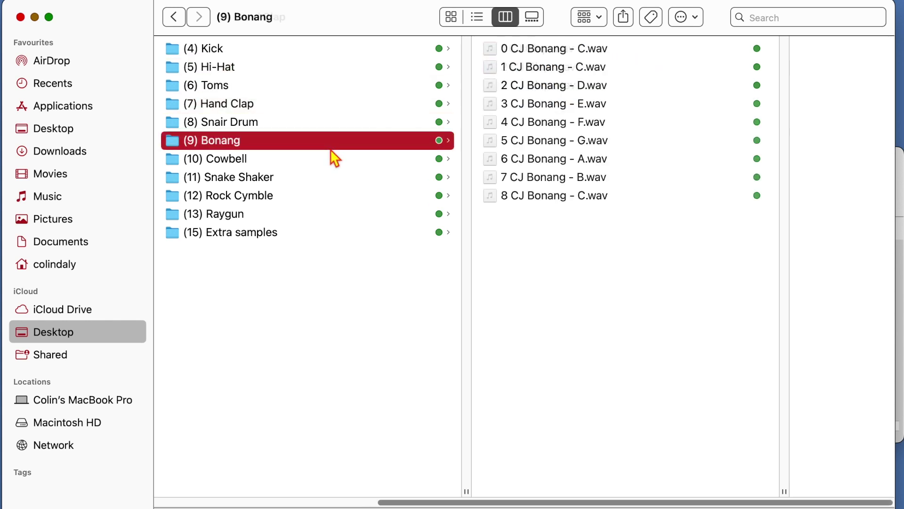
Play the 0 CJ Bonang - C, 1 CJ Bonang - C and 5 CJ Bonang - G samples in the preview.
click(558, 50)
click(807, 139)
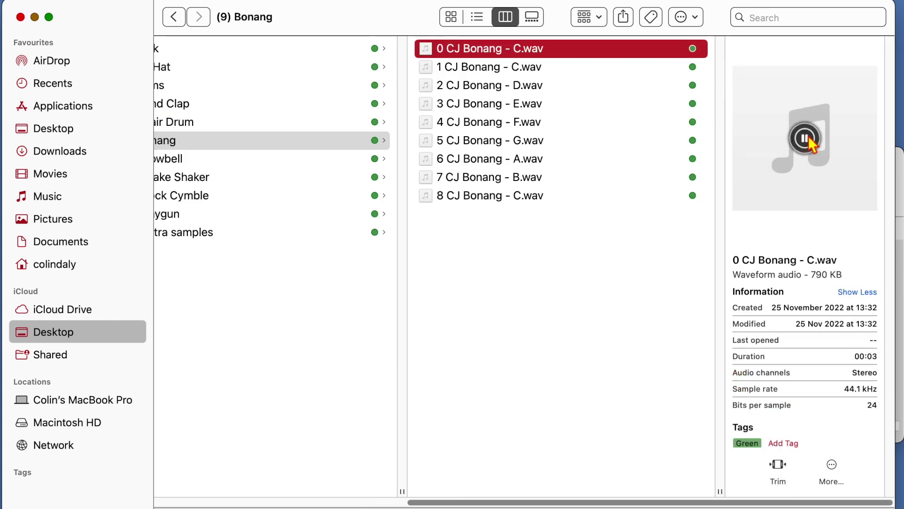
click(603, 71)
click(805, 141)
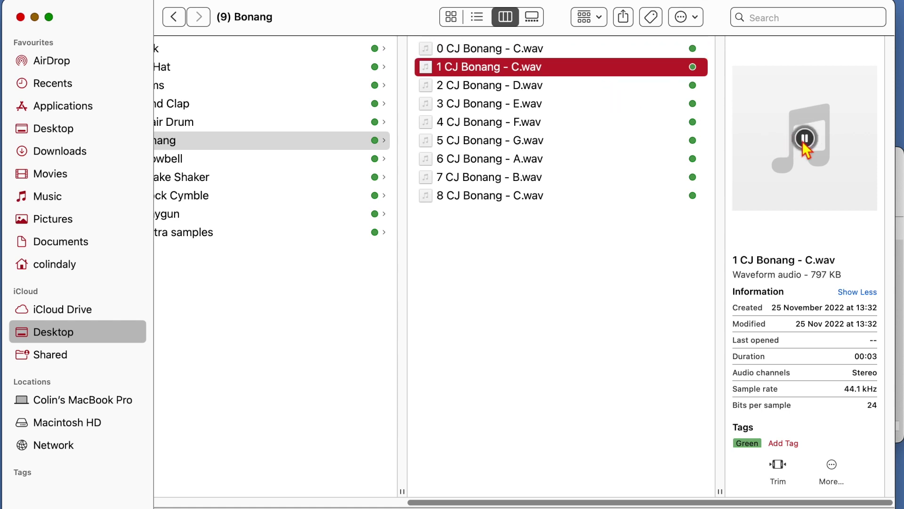
click(611, 147)
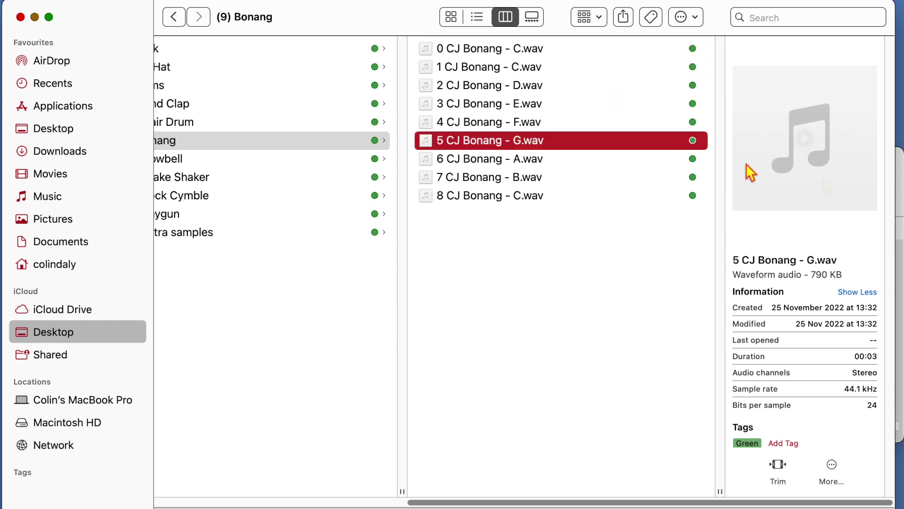
click(806, 141)
Look into the (10) Cowbell folder, and play 1 CJ IR Backwards - C.wav from the Raygun Backward folder inside (13) Raygun.
scroll(753, 504, left, 2)
drag(734, 505, 668, 506)
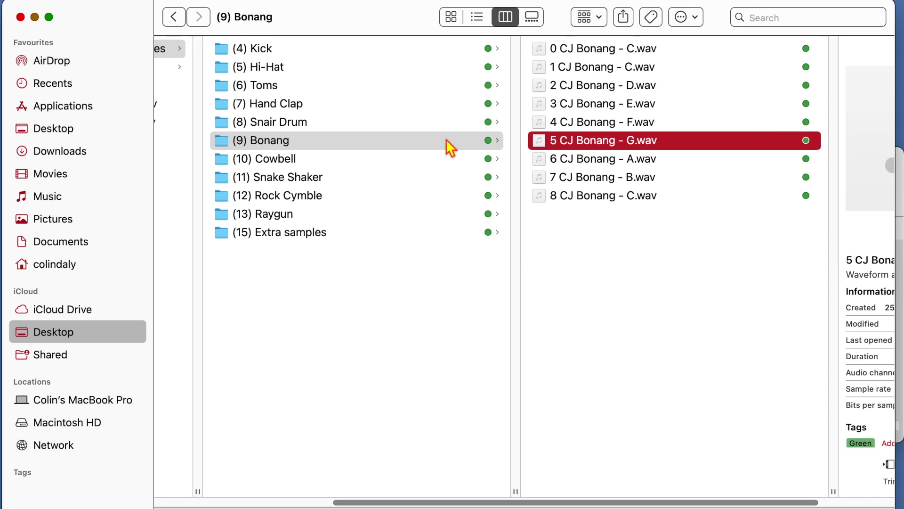
click(403, 165)
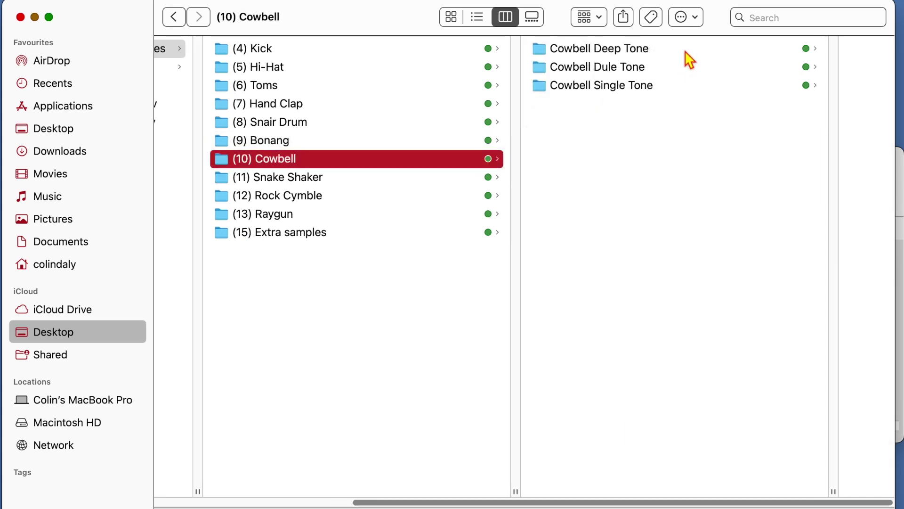
click(403, 216)
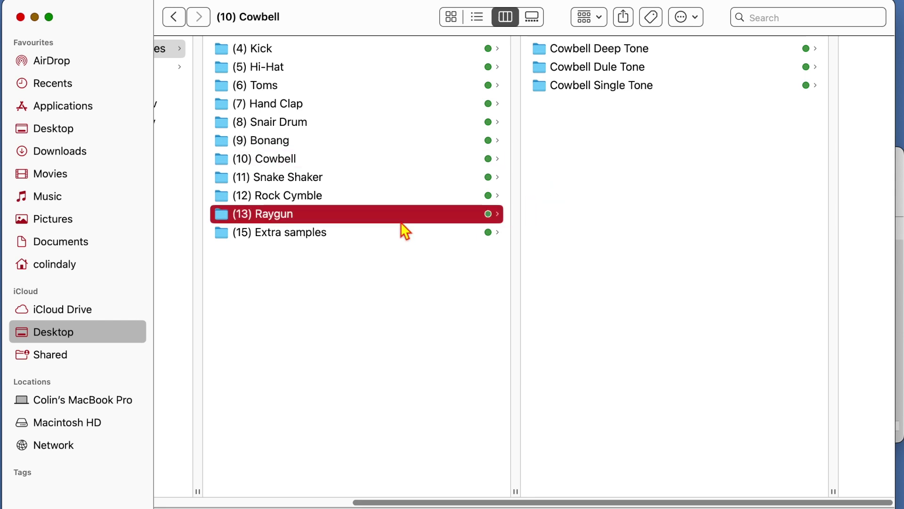
click(623, 49)
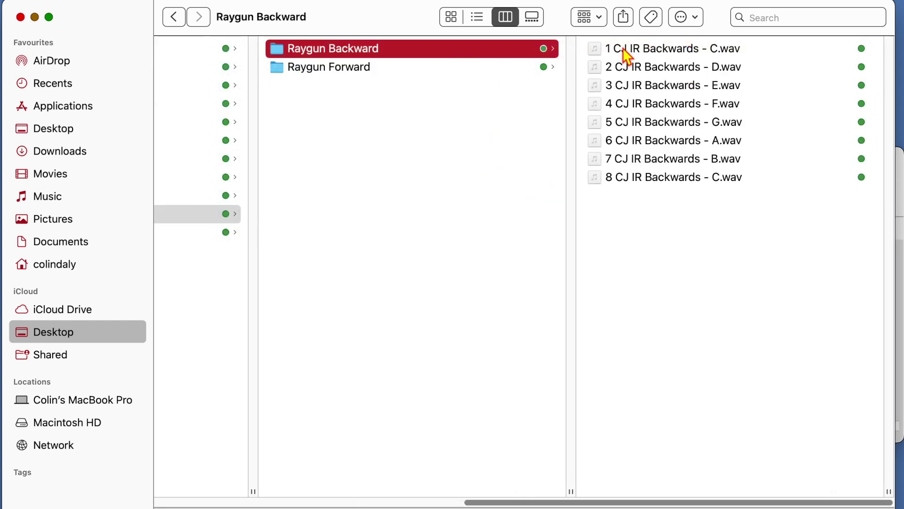
click(640, 50)
mouse_move(814, 141)
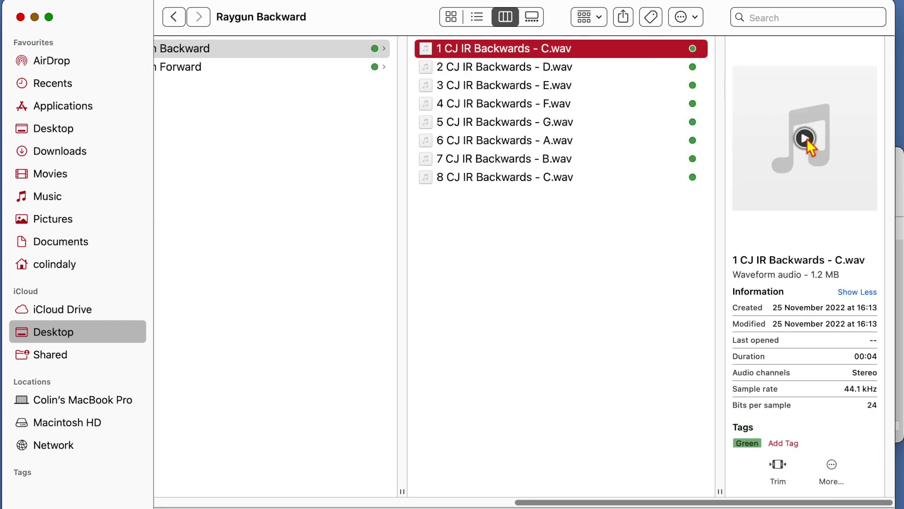
click(806, 141)
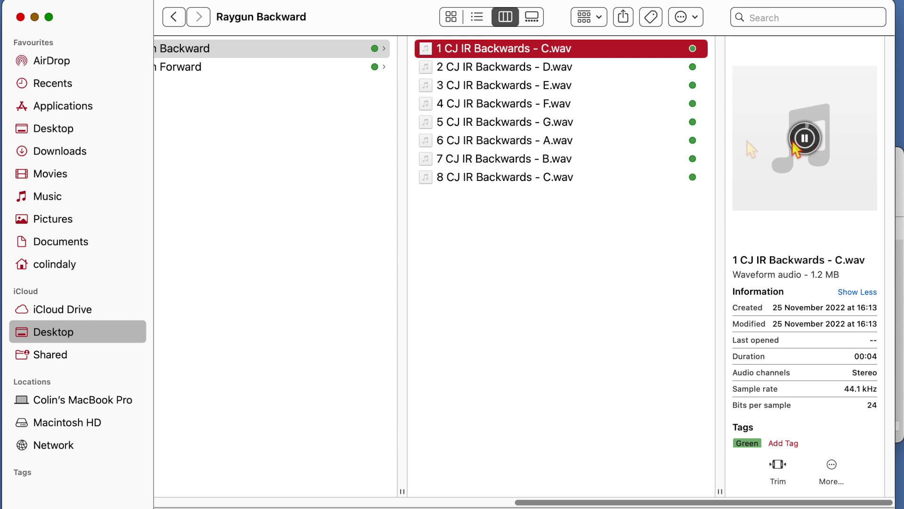
Display the Raygun Forward folder and play its 1 CJ IR Backwards - C.wav sample in the preview.
click(302, 69)
click(539, 52)
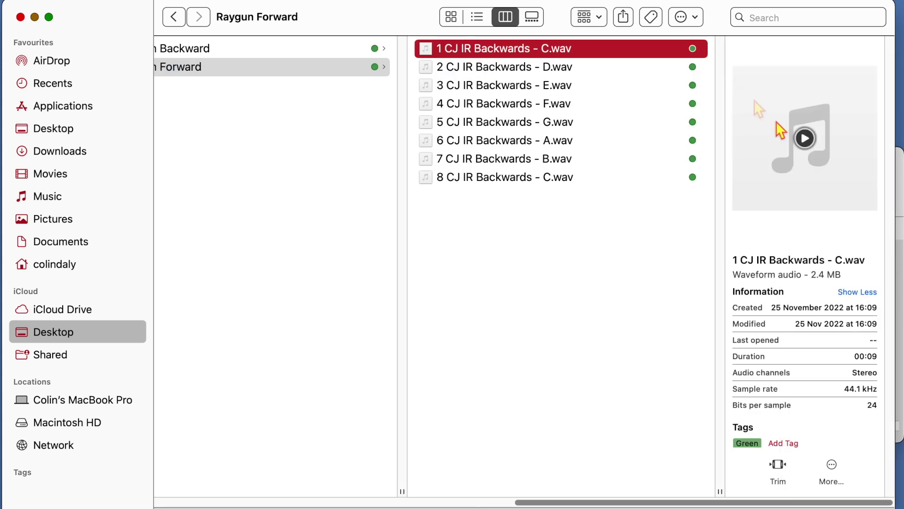
click(806, 138)
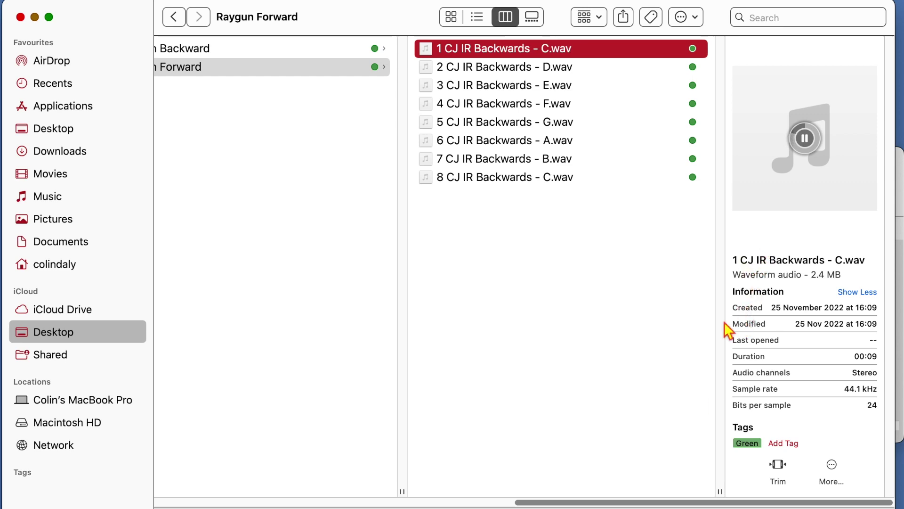
Return to the Individual Drum Audio Examples folder, minimise the Finder window and switch to the Logic Pro mixer.
drag(719, 505, 360, 490)
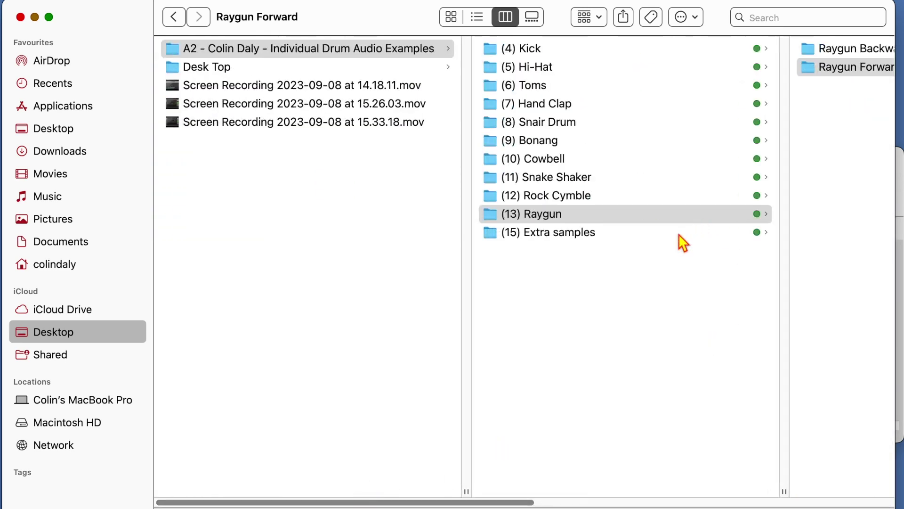
click(312, 49)
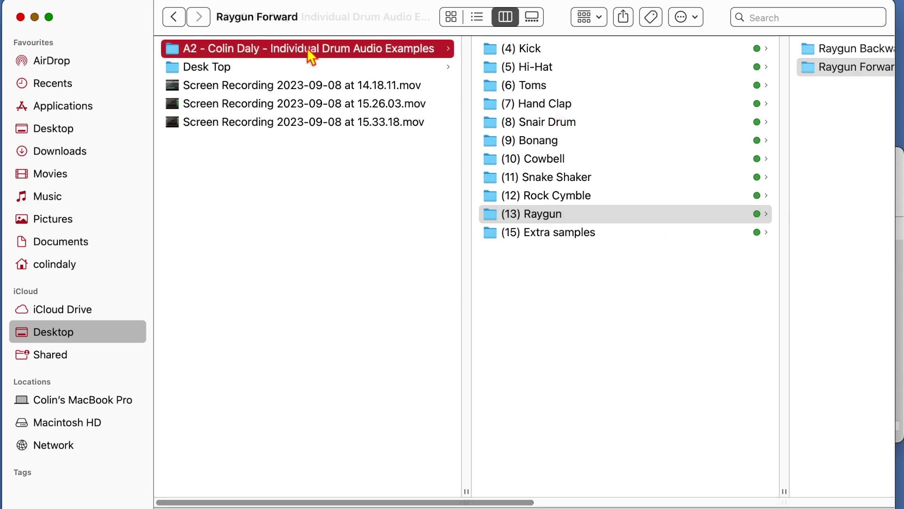
click(34, 17)
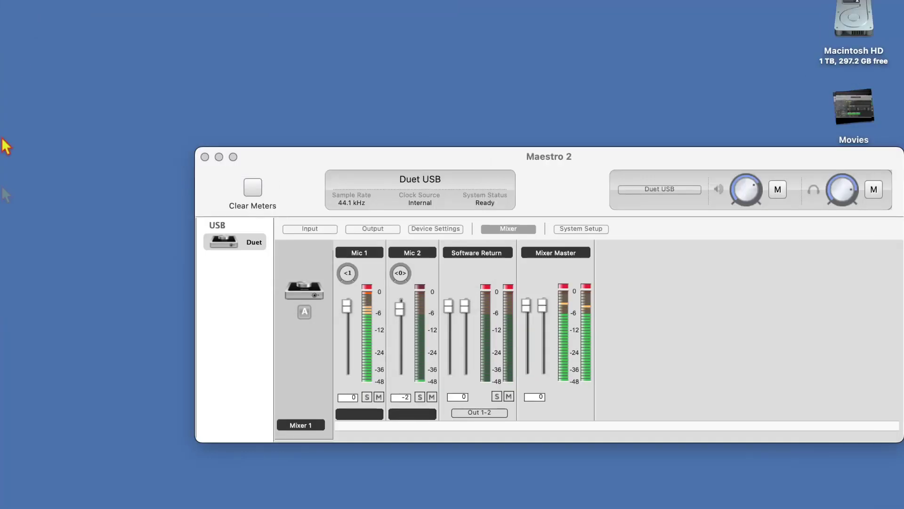
click(76, 460)
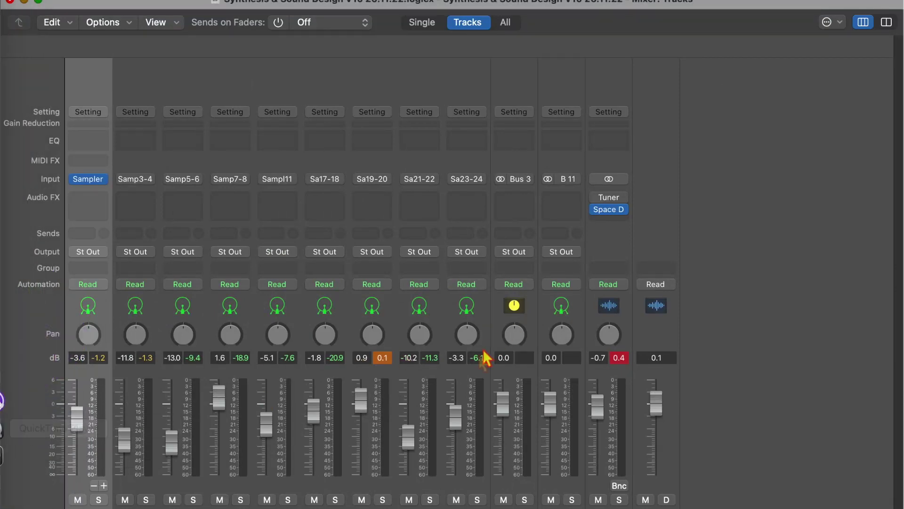
Open the Sampler instrument on the first channel strip and solo that channel.
mouse_move(104, 185)
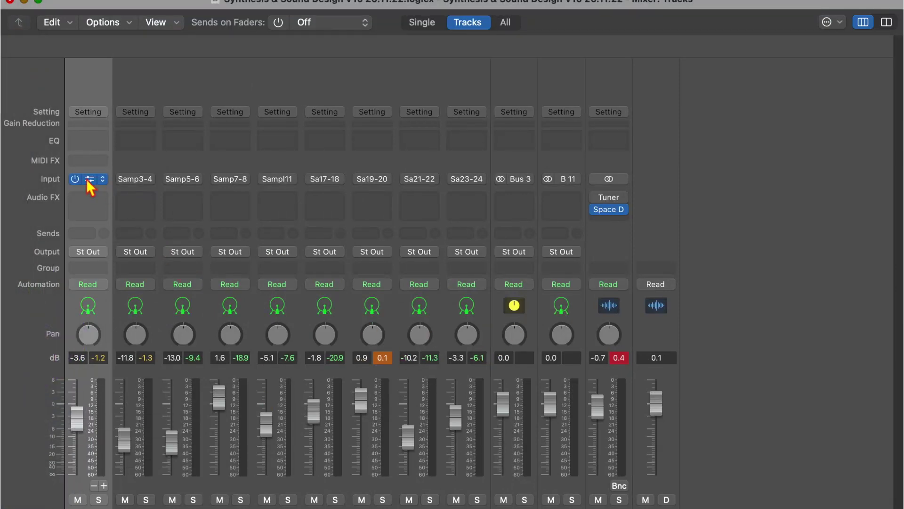
drag(676, 2, 672, 113)
click(40, 3)
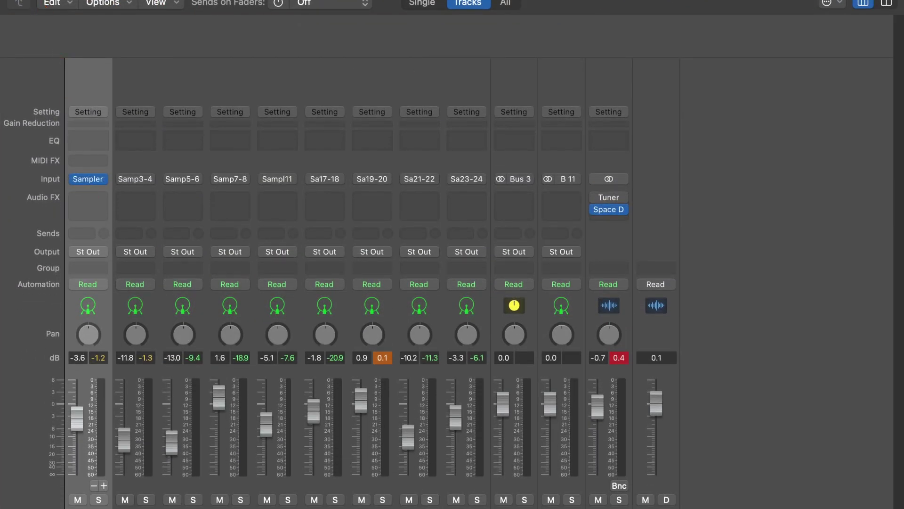
drag(395, 508, 205, 3)
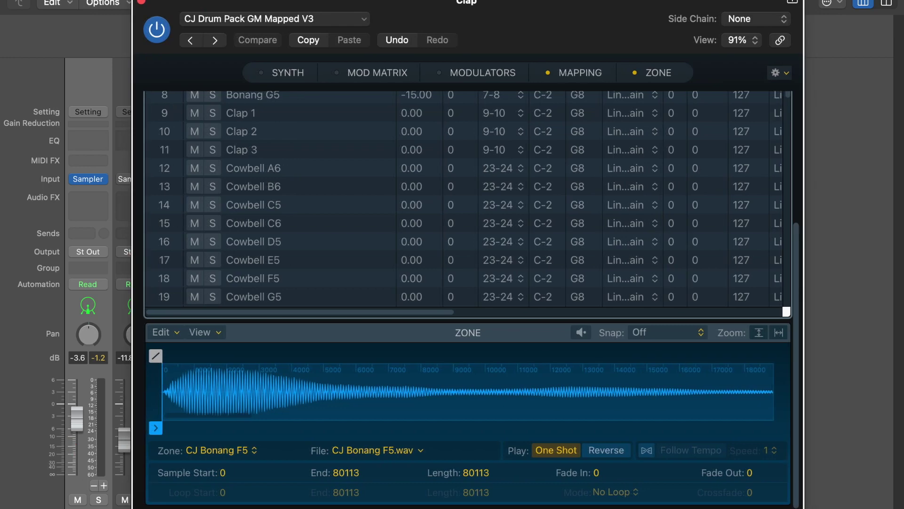
click(98, 500)
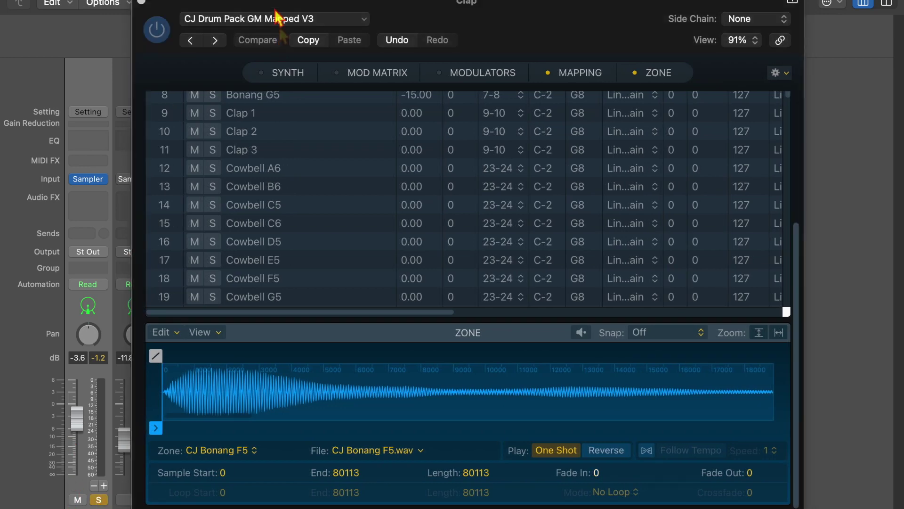
drag(534, 17, 440, 10)
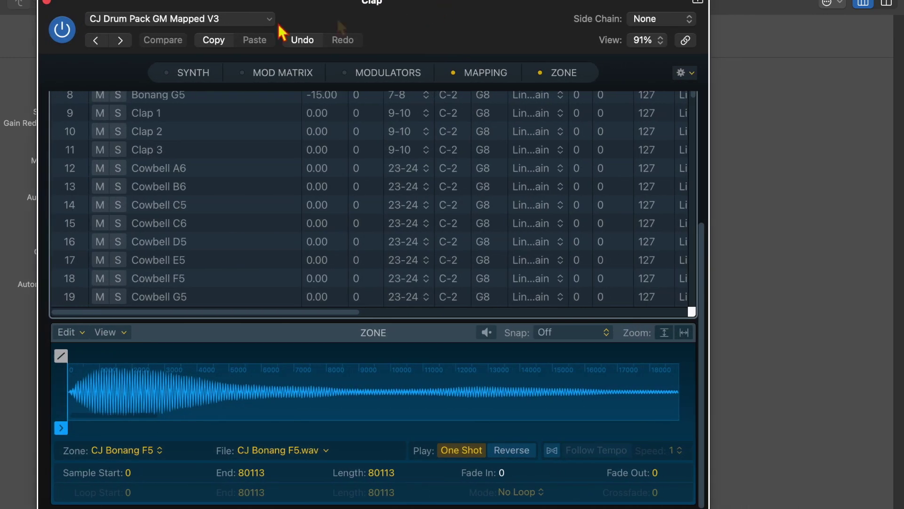
Load the CJ Drum Pack V2 setting in the Sampler, and switch back to CJ Drum Pack GM Mapped V3.
click(217, 22)
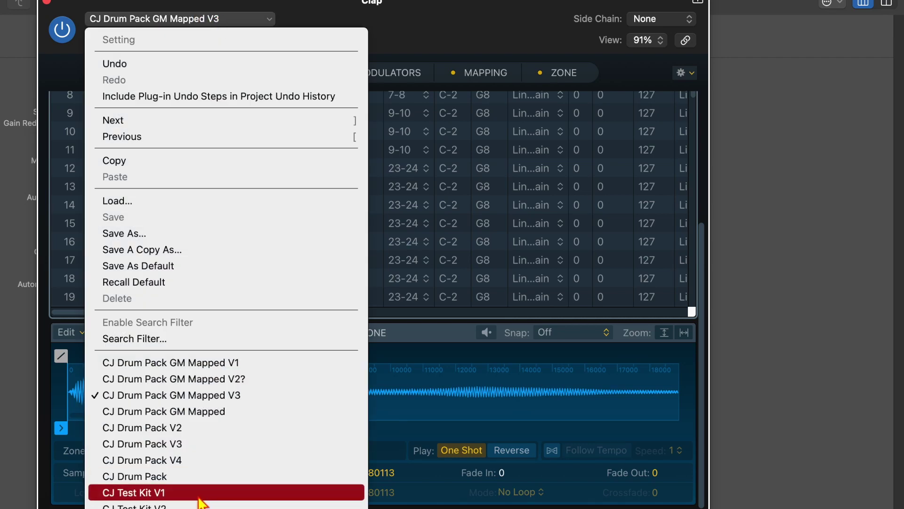
click(193, 427)
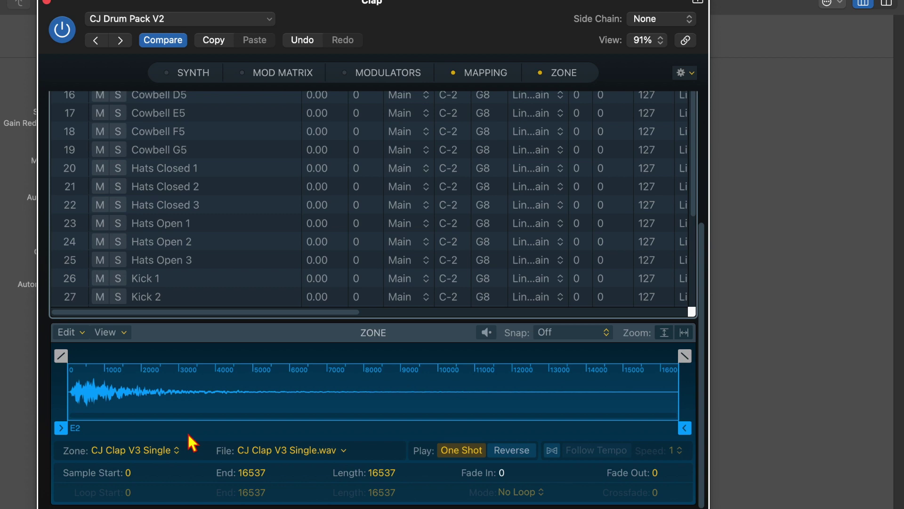
click(272, 23)
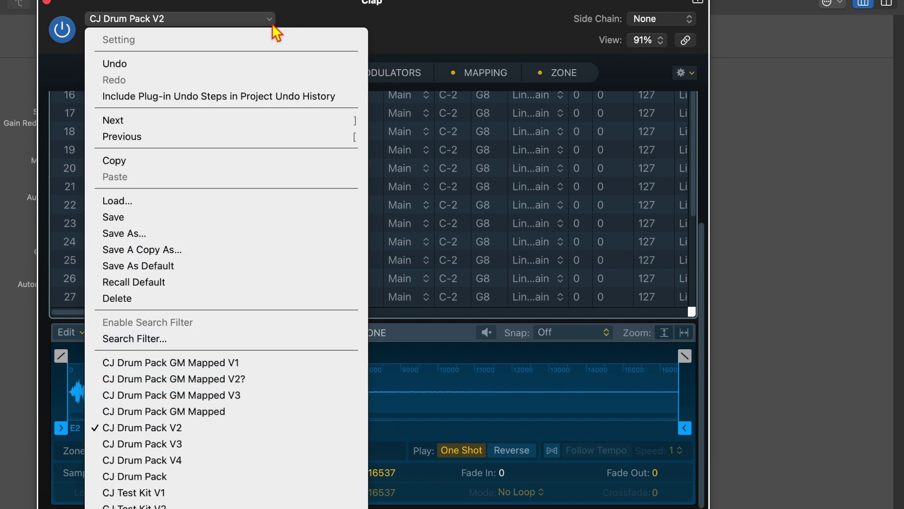
click(328, 396)
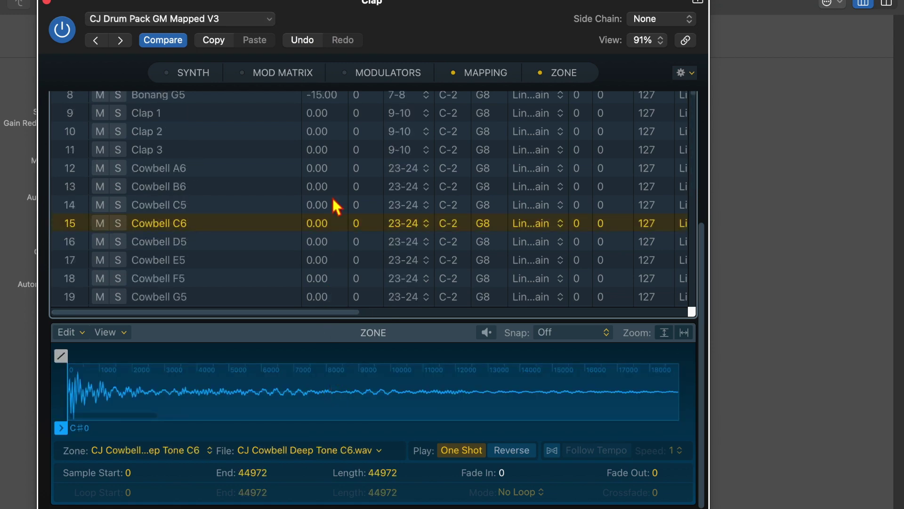
Examine the Sampler's list of sample groups, from the claps and cowbells through the hats to the kicks and rayguns.
scroll(335, 206, down, 15)
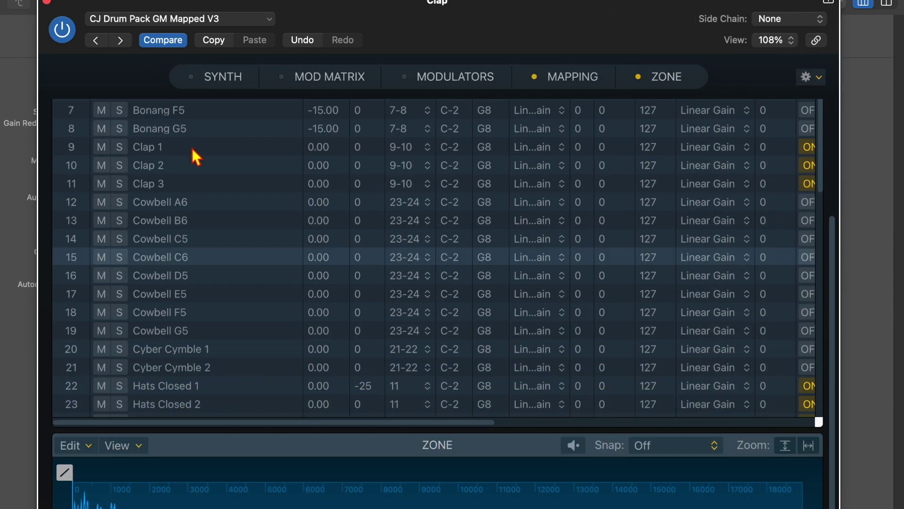
scroll(201, 141, down, 3)
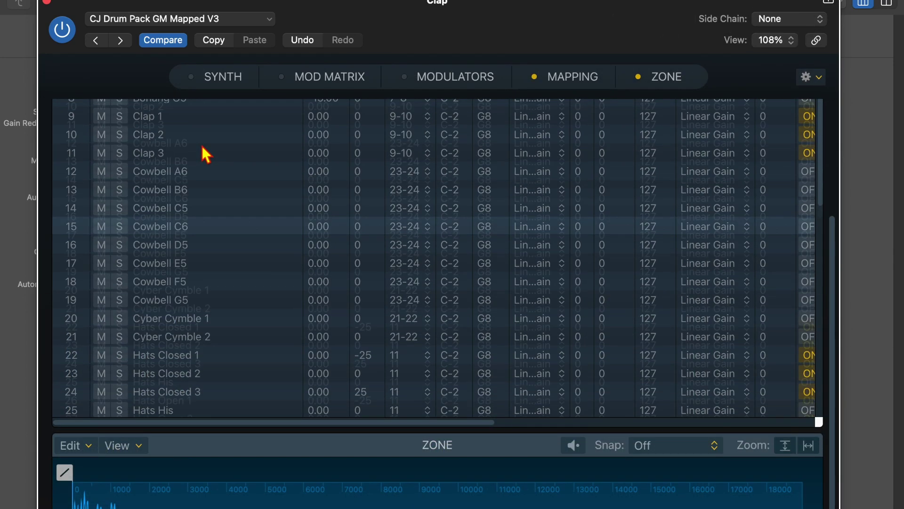
click(182, 181)
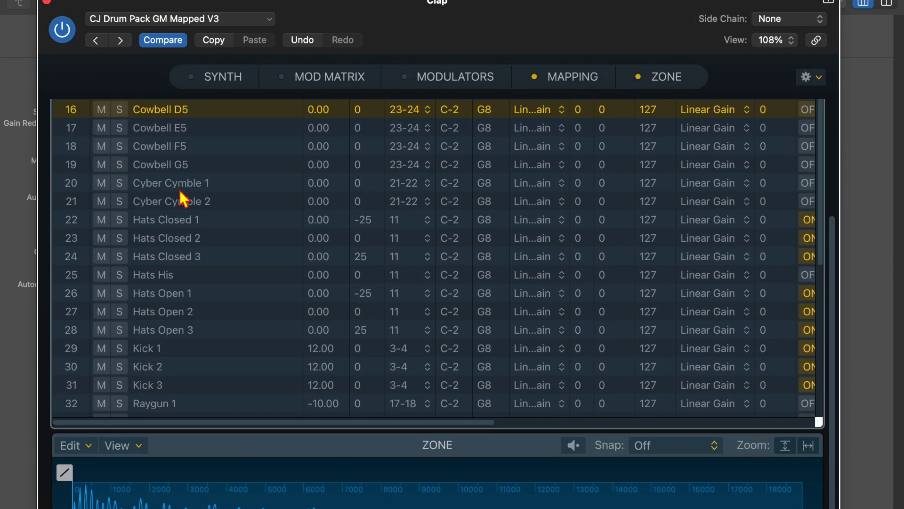
click(193, 312)
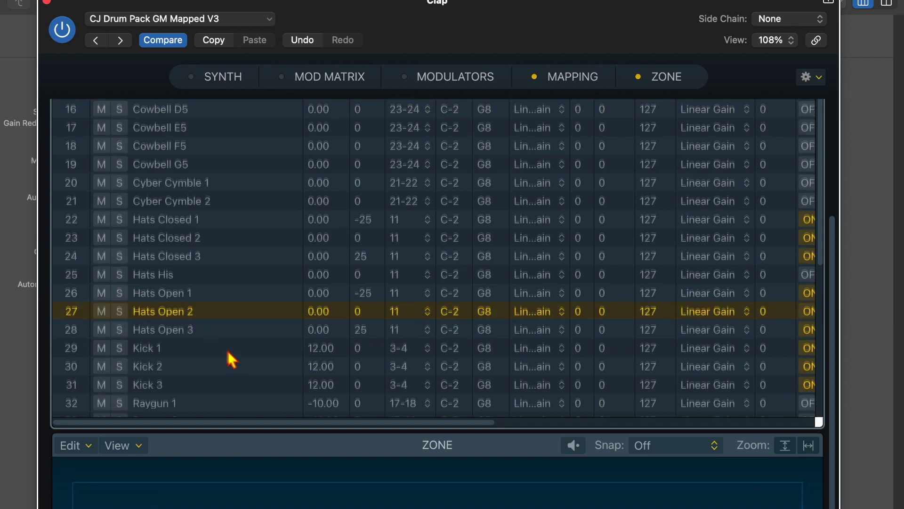
scroll(212, 348, down, 2)
click(162, 278)
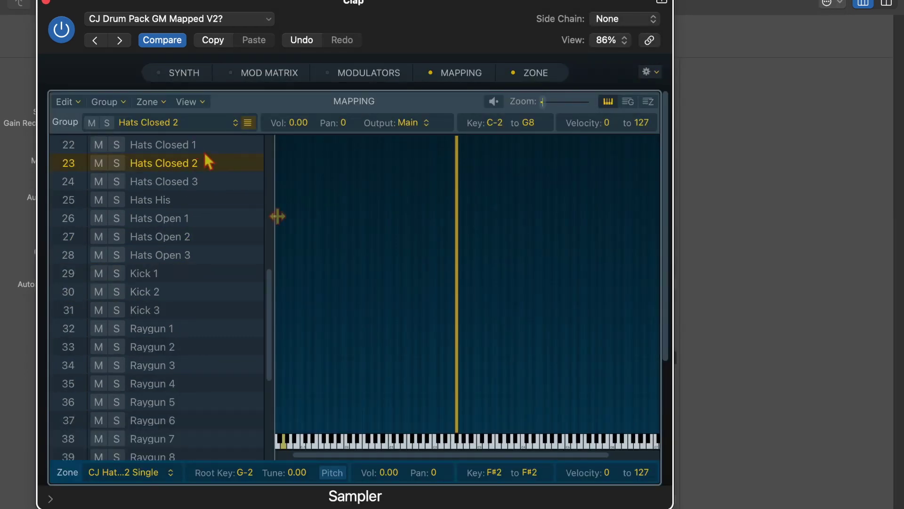
Audition the kick on key C2 repeatedly, cycling through the Kick 1, Kick 2 and Kick 3 groups and comparing their zones.
click(438, 447)
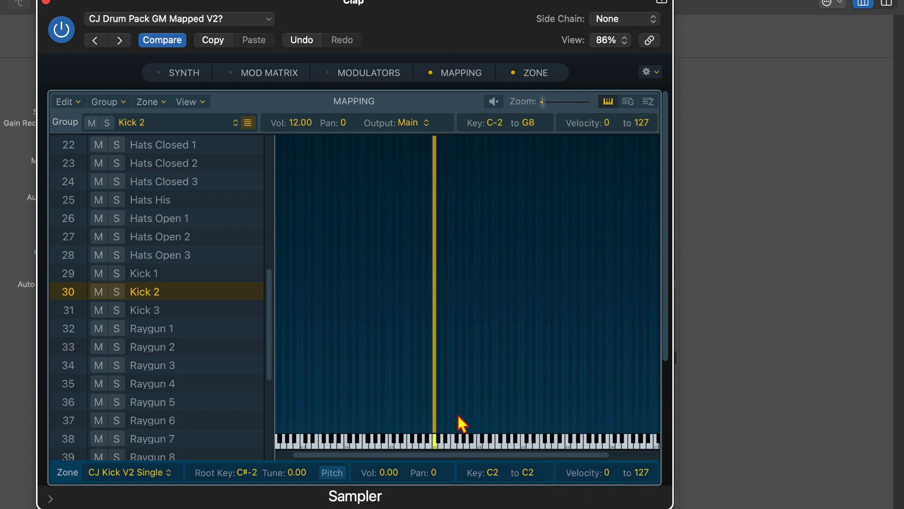
click(162, 279)
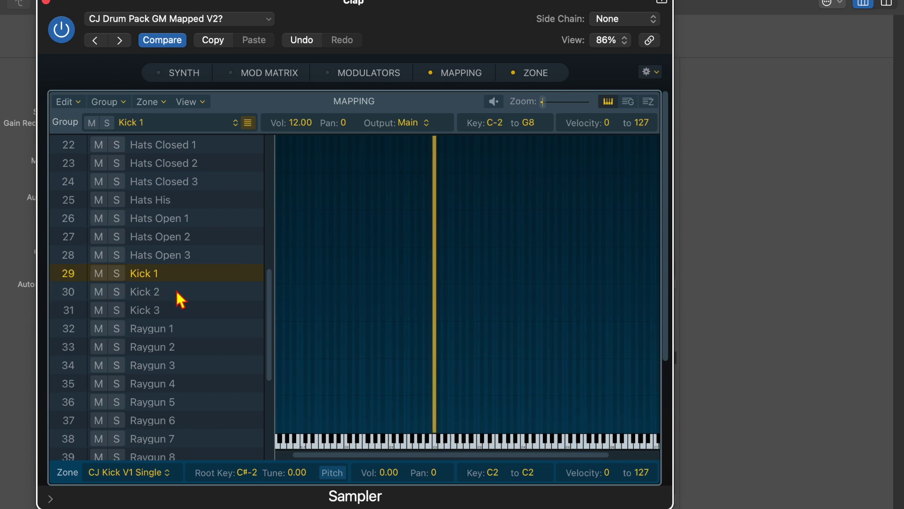
key(Down)
key(Down)
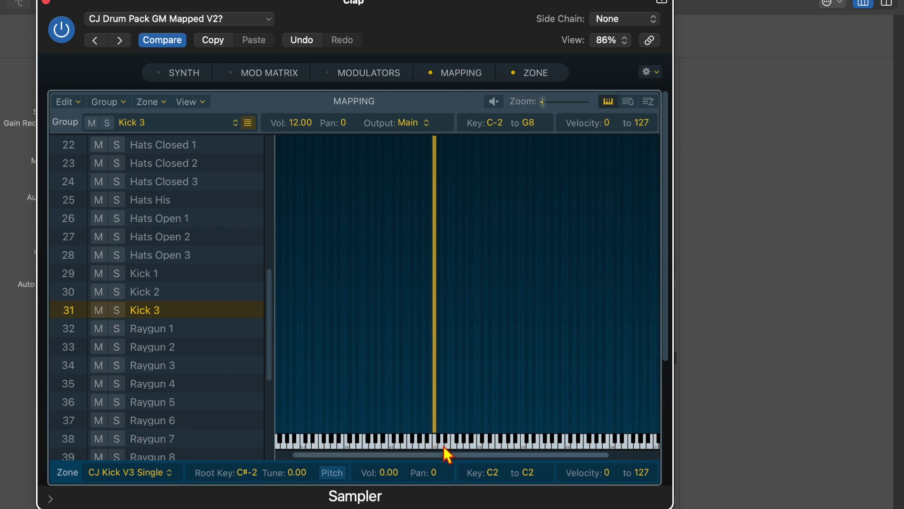
key(Up)
key(Up)
key(Down)
key(Down)
key(Up)
key(Up)
key(Down)
key(Down)
key(Up)
key(Up)
key(Down)
key(Down)
key(Up)
key(Up)
key(Down)
key(Down)
key(Up)
key(Up)
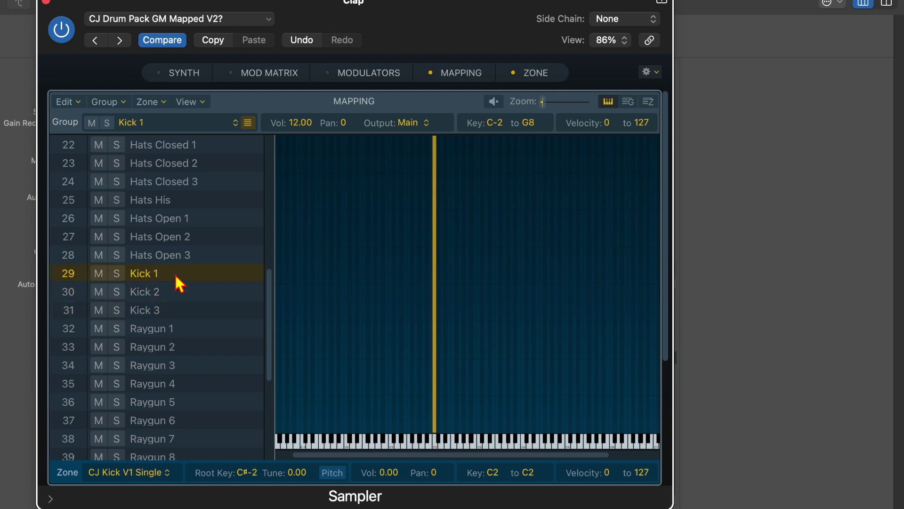
key(Down)
key(Down)
key(Up)
key(Up)
key(Down)
key(Down)
key(Up)
key(Down)
key(Up)
key(Up)
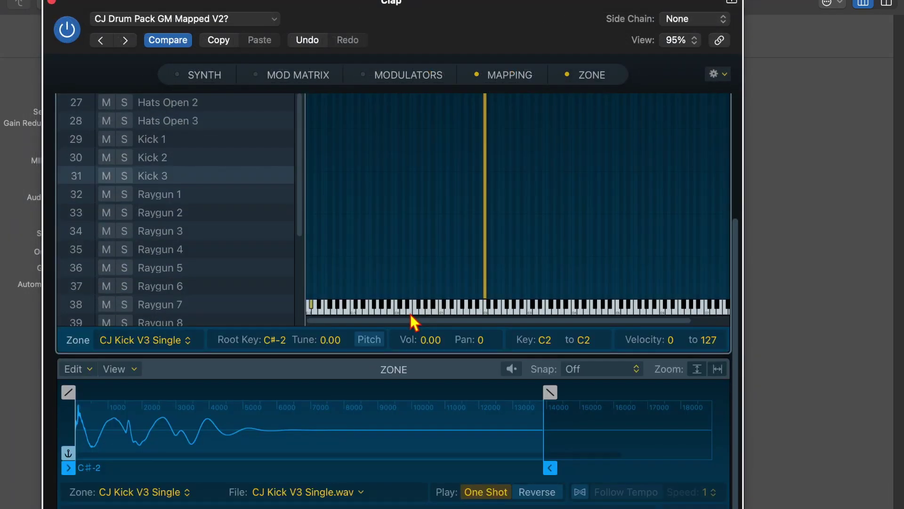
key(Up)
key(Up)
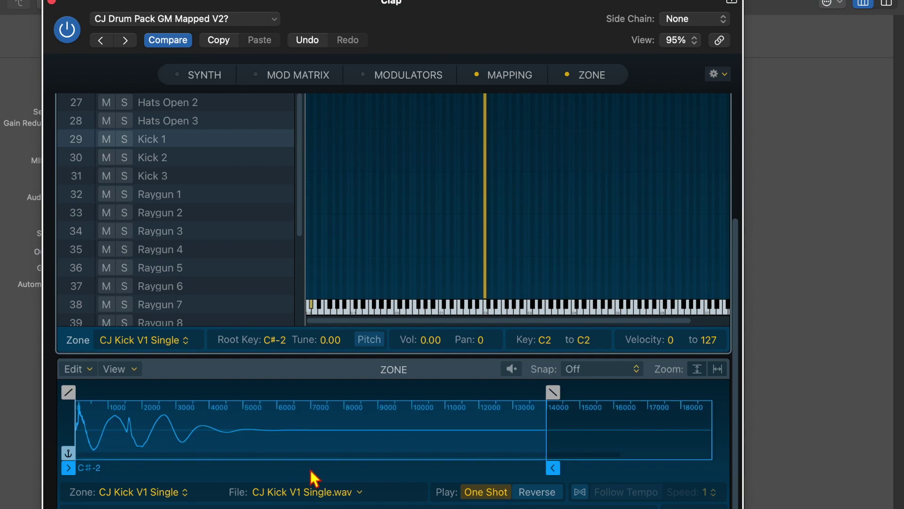
key(Down)
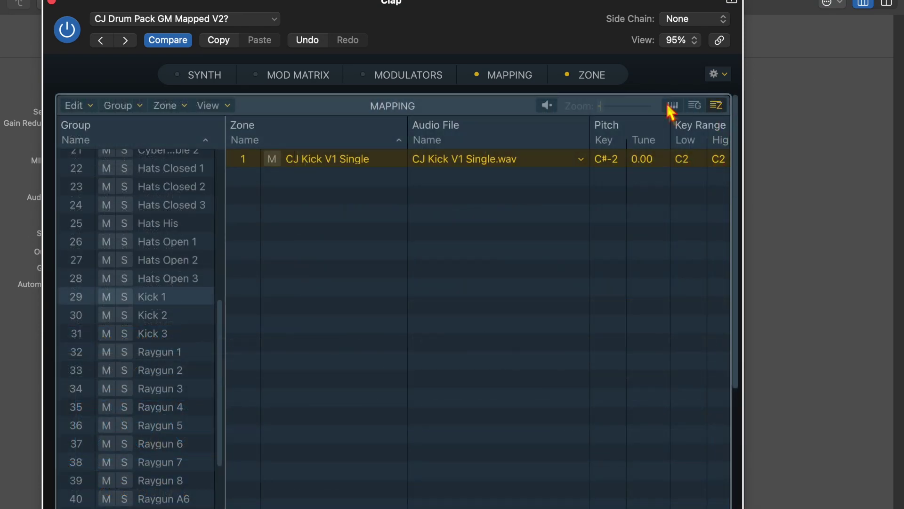
Show the Sampler mapping as a group list and display the Round Robin settings of the kick groups.
click(696, 120)
click(694, 105)
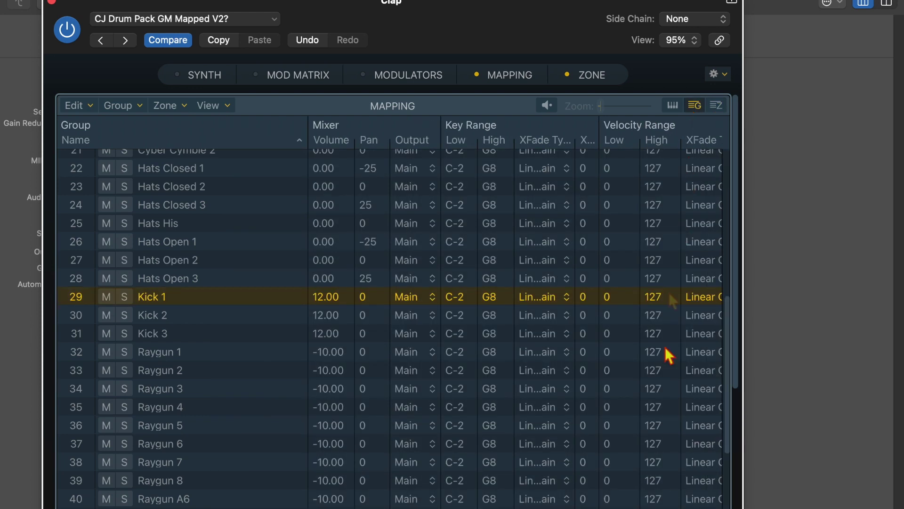
scroll(487, 467, down, 3)
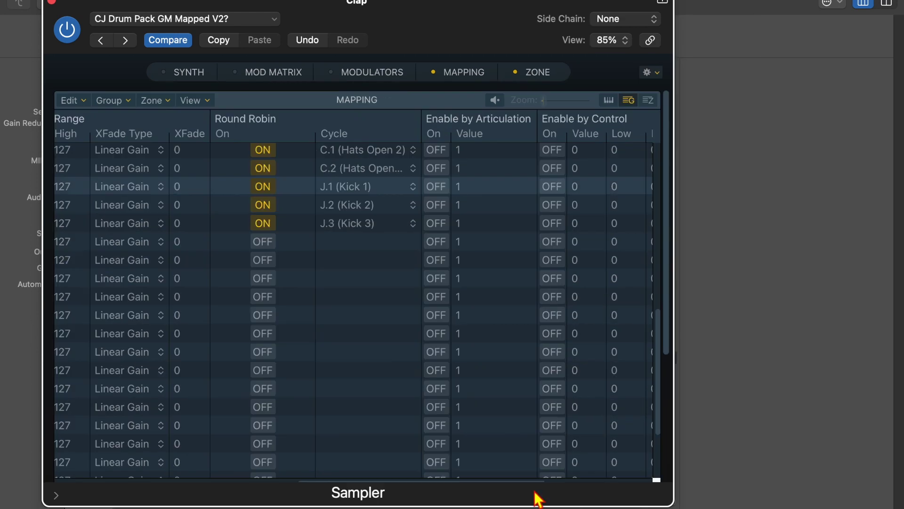
Look through the Round Robin cycle options for Kick 1 without changing them, and inspect the cycles of the hat and clap groups.
click(353, 193)
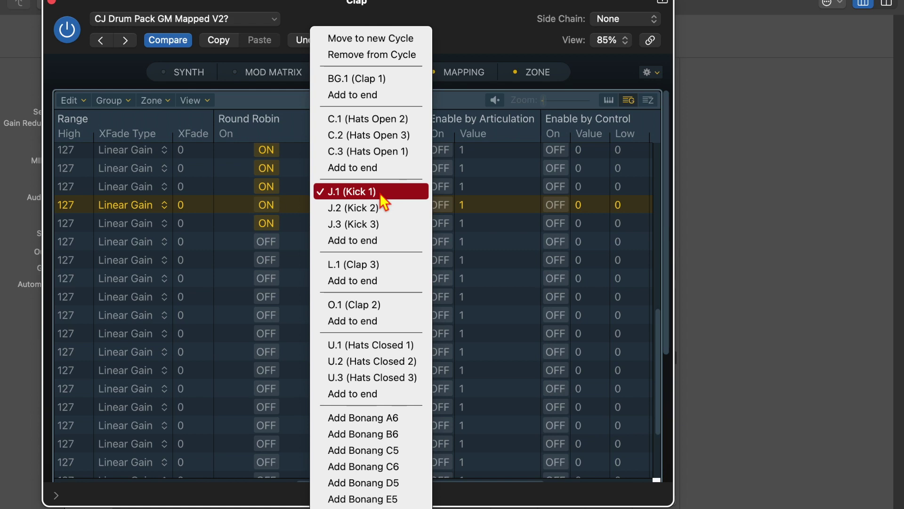
scroll(431, 439, down, 10)
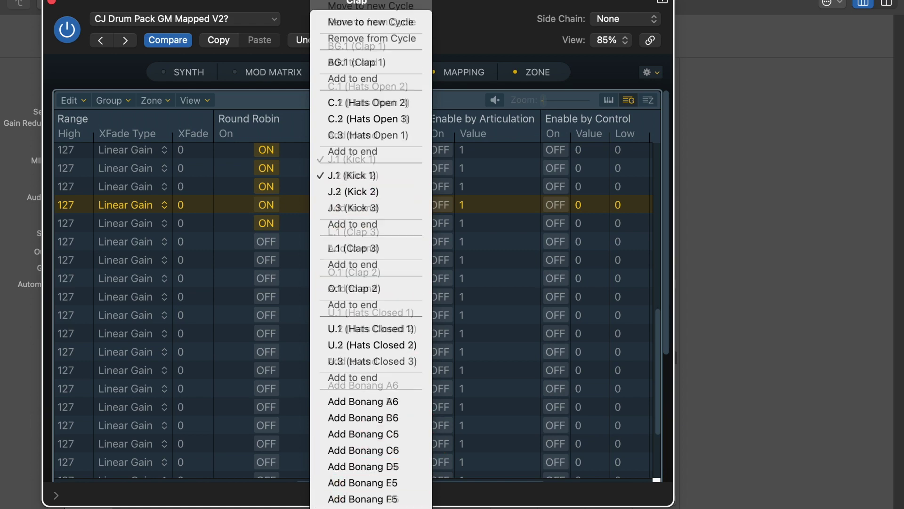
scroll(405, 236, down, 8)
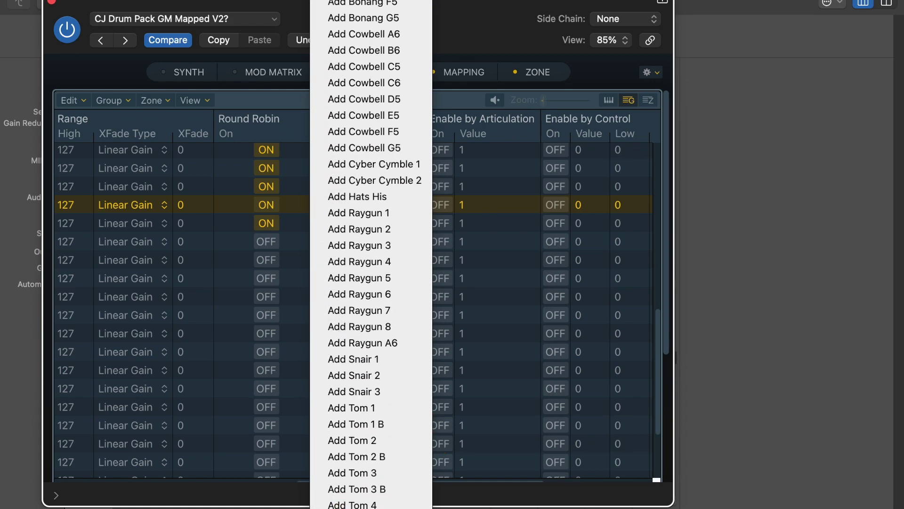
click(480, 17)
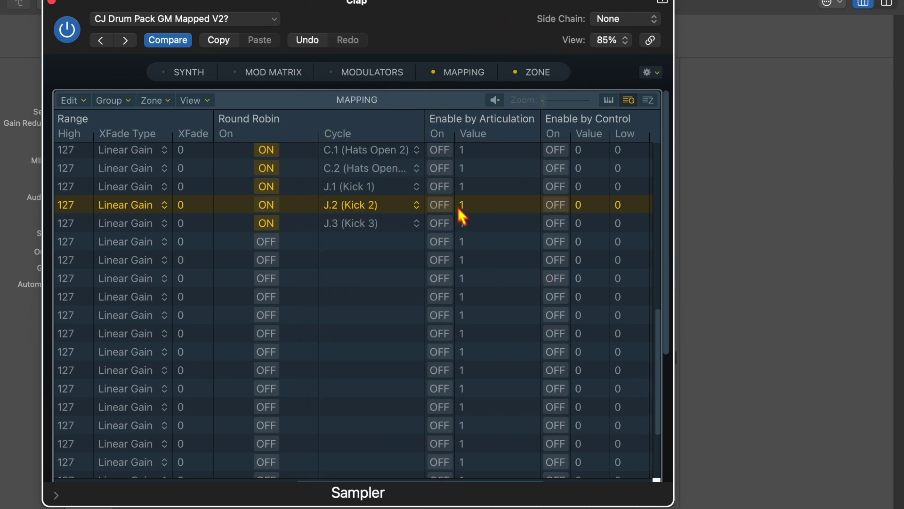
scroll(509, 256, up, 10)
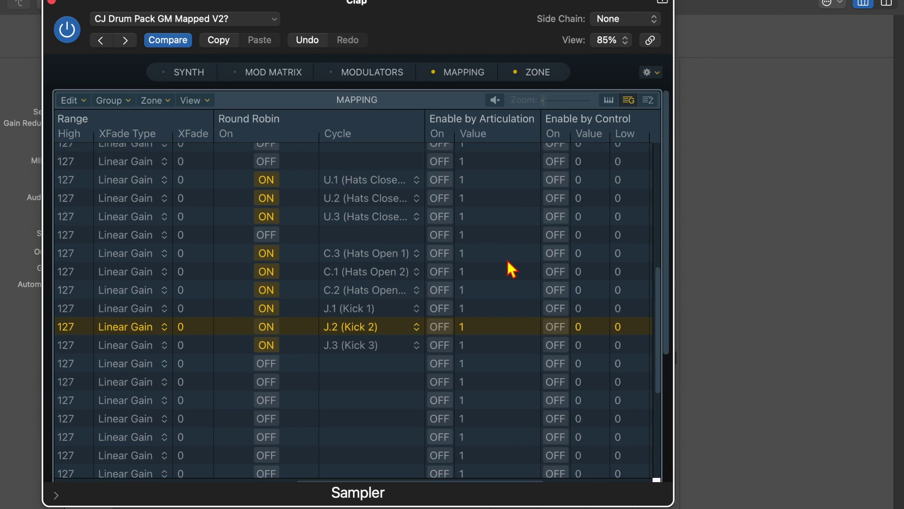
scroll(511, 269, up, 15)
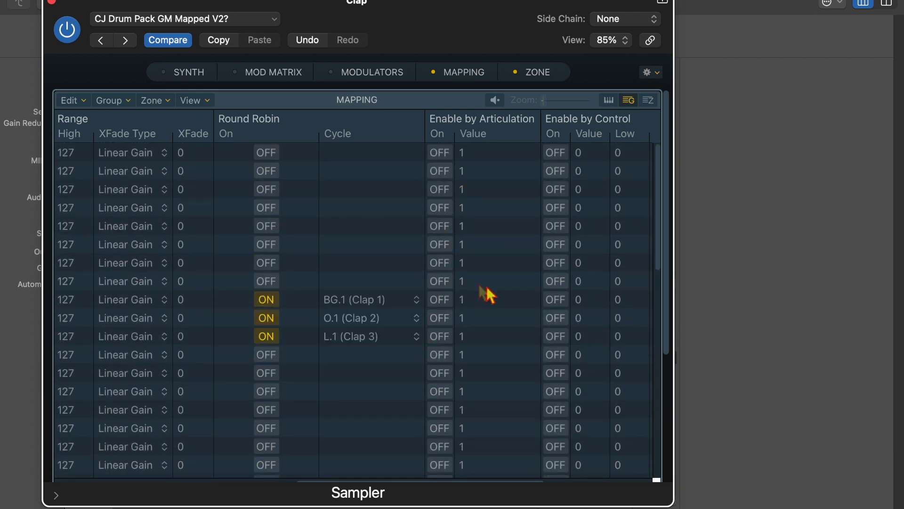
Review the Round Robin settings of the remaining Sampler groups and close the Sampler window.
scroll(404, 347, down, 9)
scroll(403, 350, down, 4)
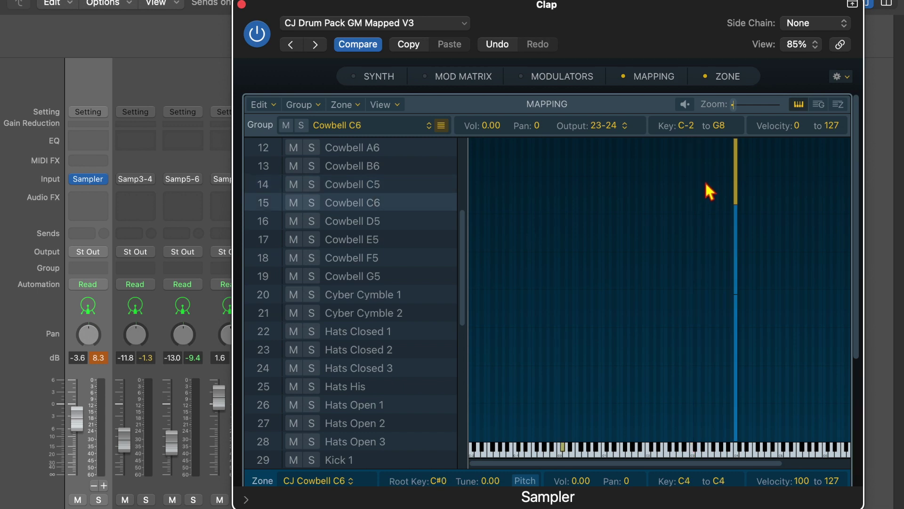
drag(709, 14, 628, 16)
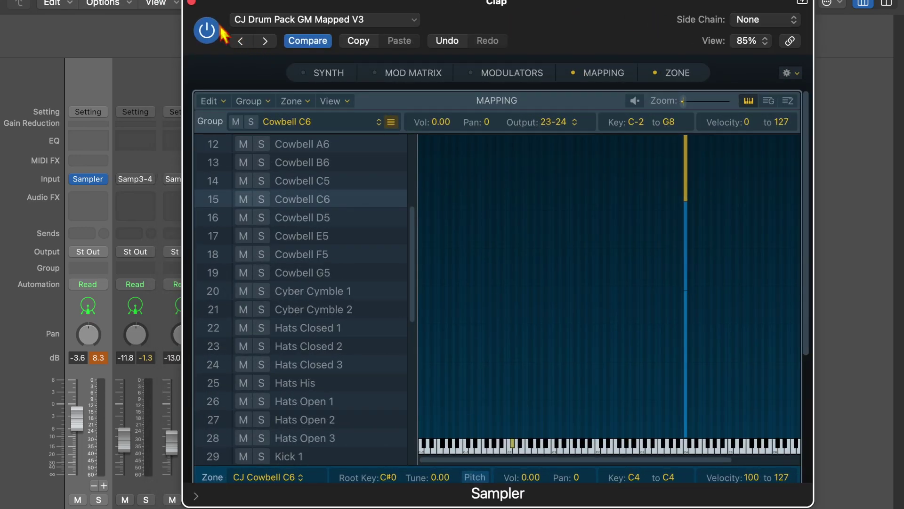
click(192, 2)
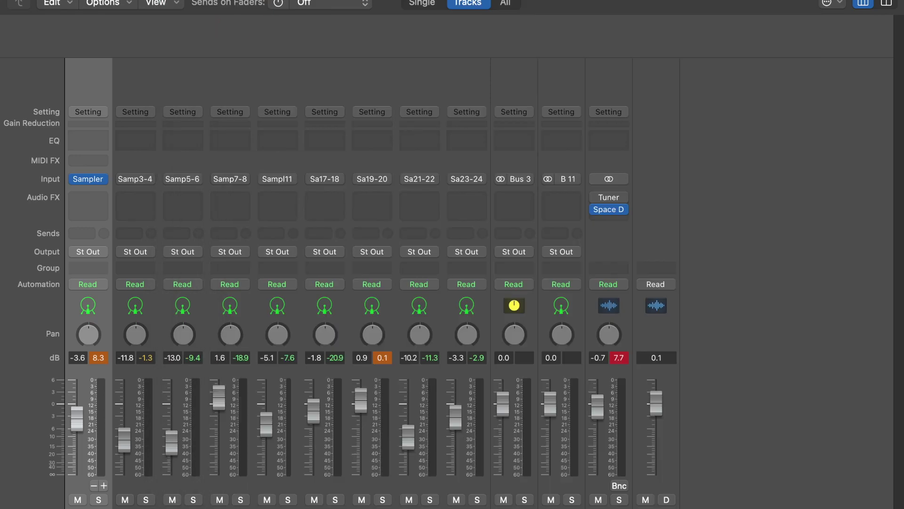
Switch from the Mixer to the Tracks window showing the Clap drum region.
click(336, 1)
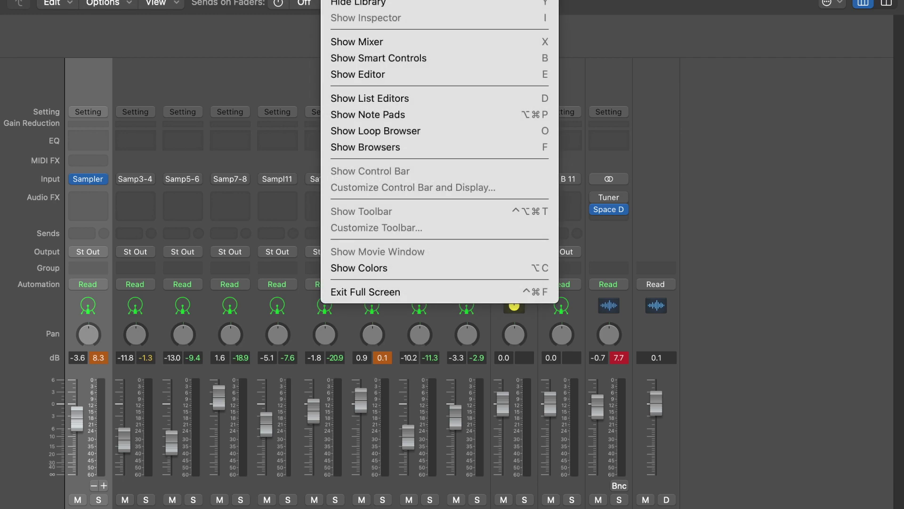
click(406, 76)
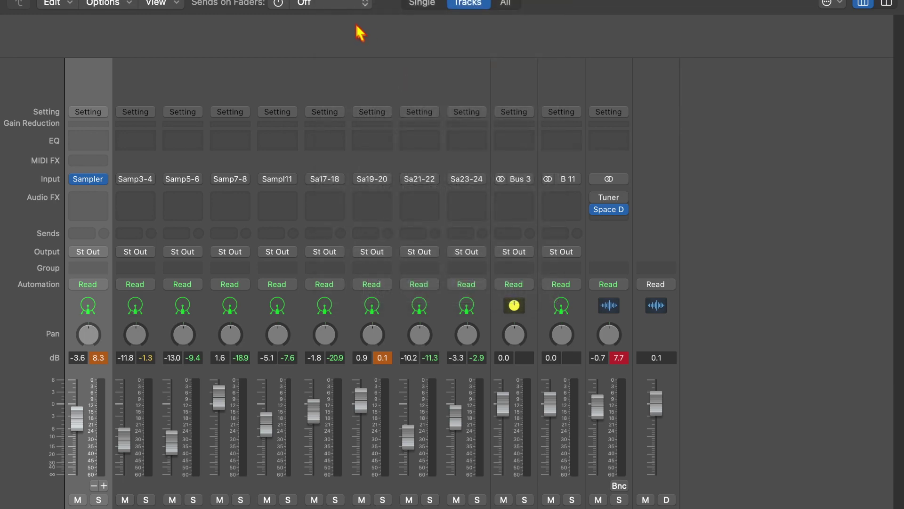
click(337, 0)
click(355, 77)
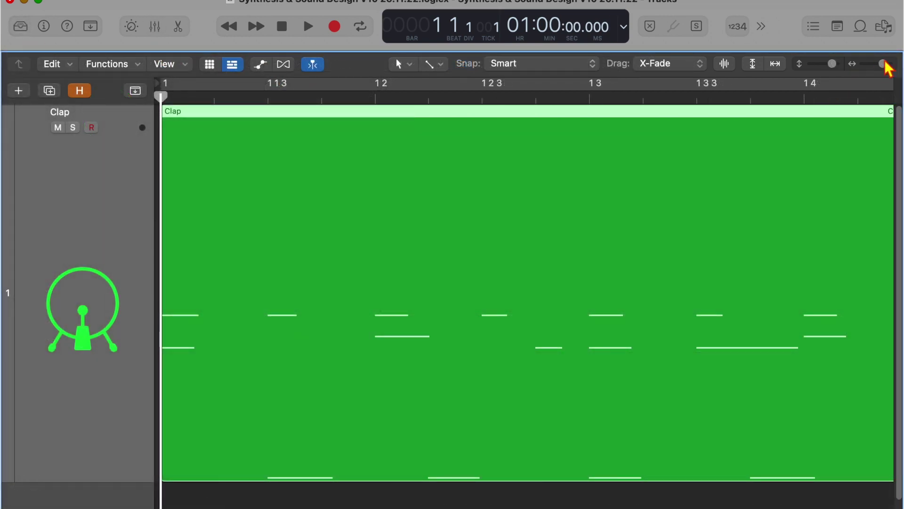
Fit the whole Clap region in the Tracks window, play the drum pattern from bar 1 past its end, and stop playback.
click(879, 64)
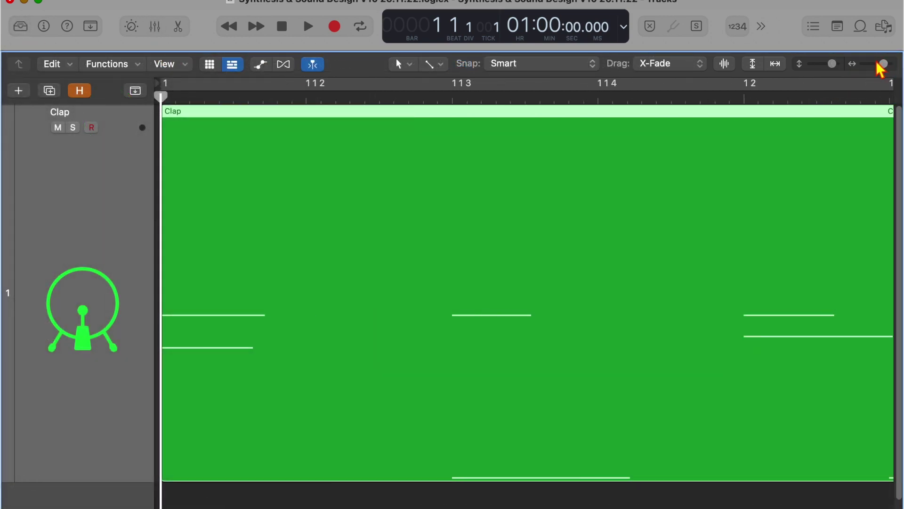
drag(832, 64, 827, 65)
drag(883, 64, 878, 65)
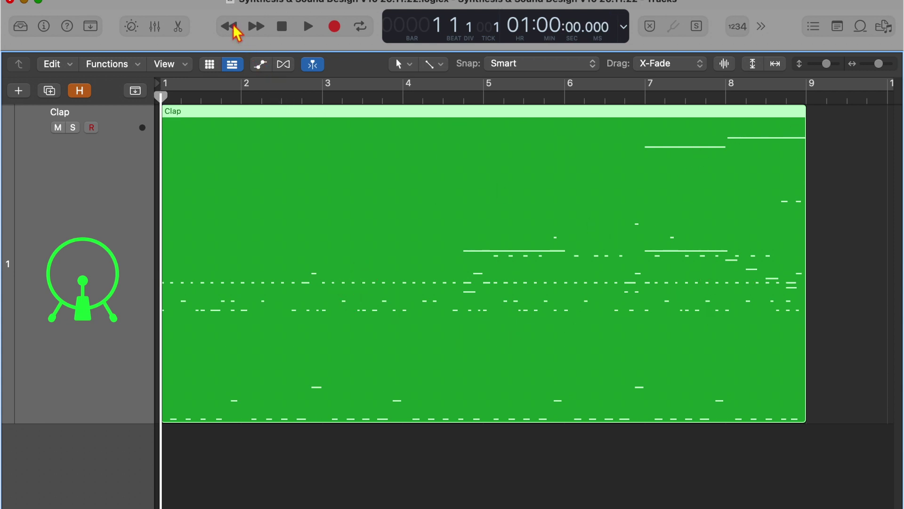
click(309, 27)
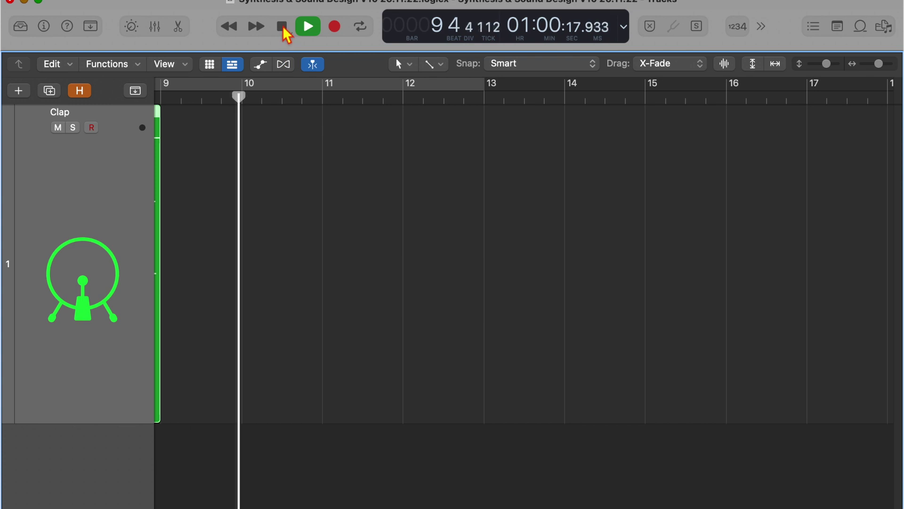
click(283, 27)
drag(272, 106, 63, 126)
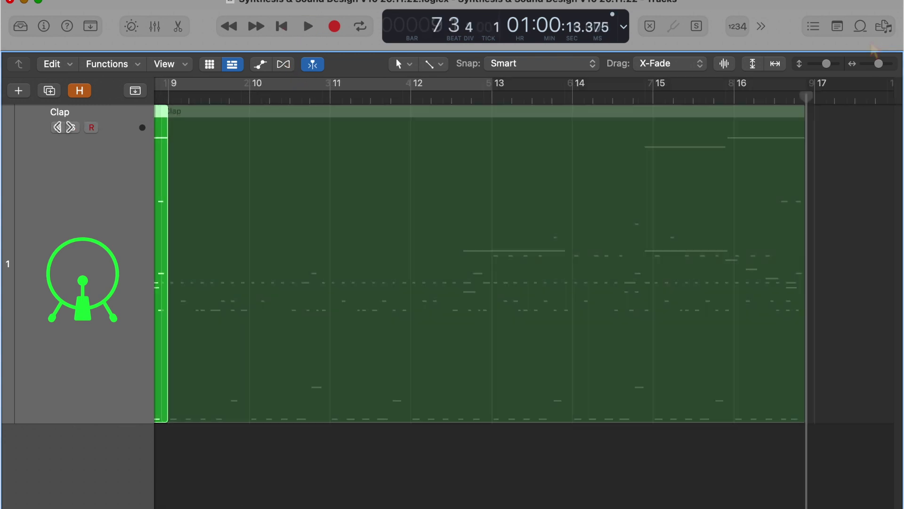
drag(880, 65, 793, 89)
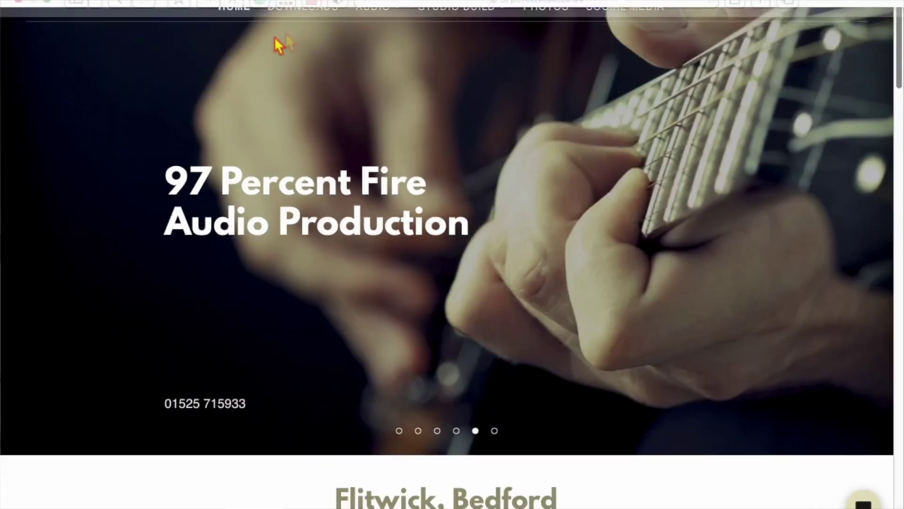
On the 97 Percent Fire website, open the Downloads page and find the YouTube - Intro Music - Sample Pack section.
click(313, 17)
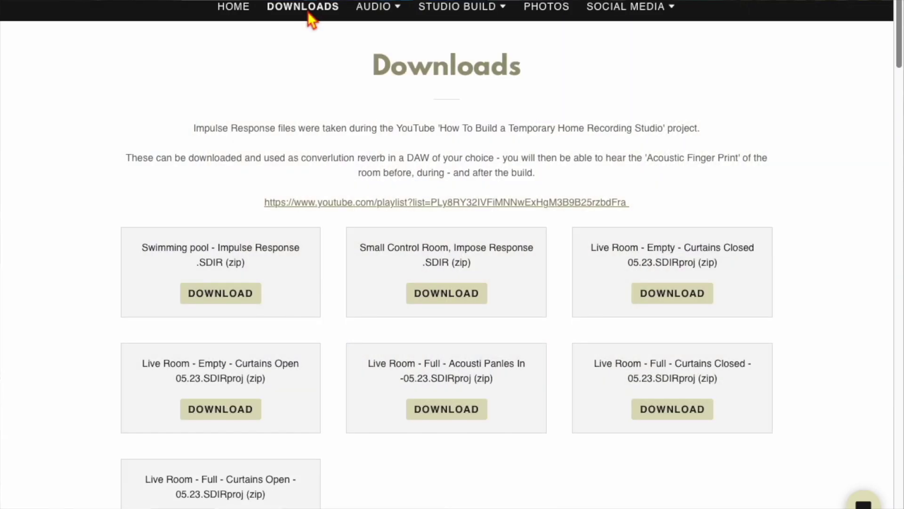
scroll(476, 147, down, 10)
scroll(475, 149, down, 20)
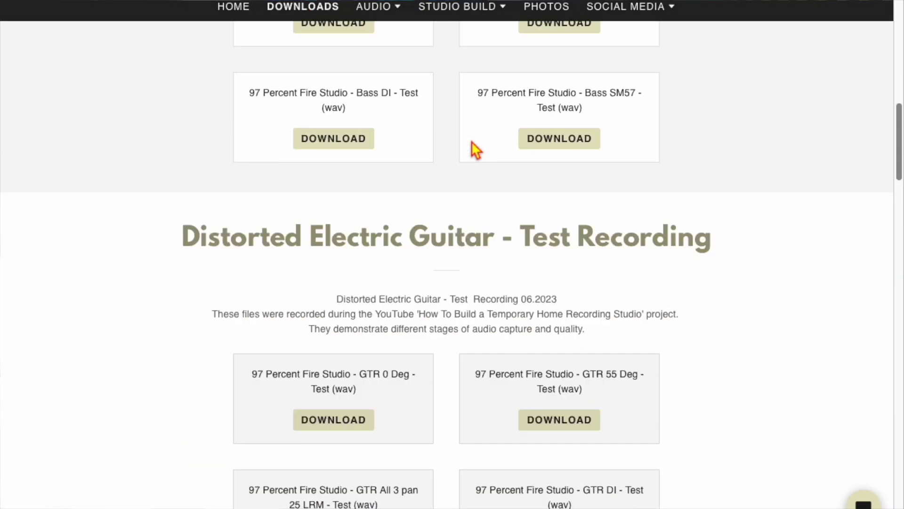
scroll(470, 141, down, 15)
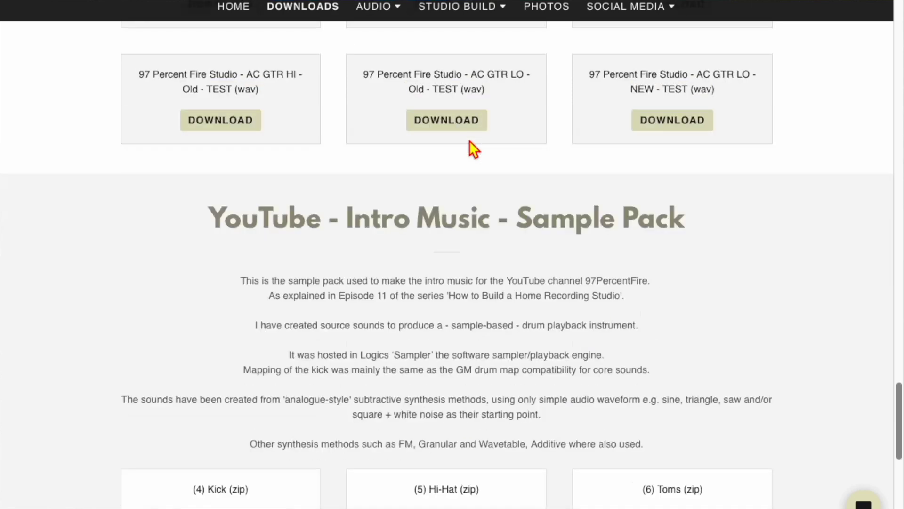
scroll(469, 141, up, 5)
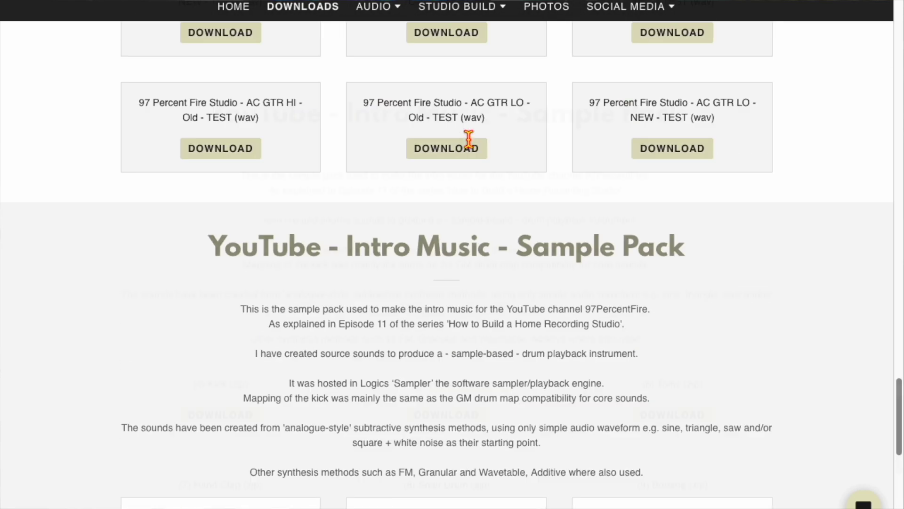
scroll(471, 146, down, 1)
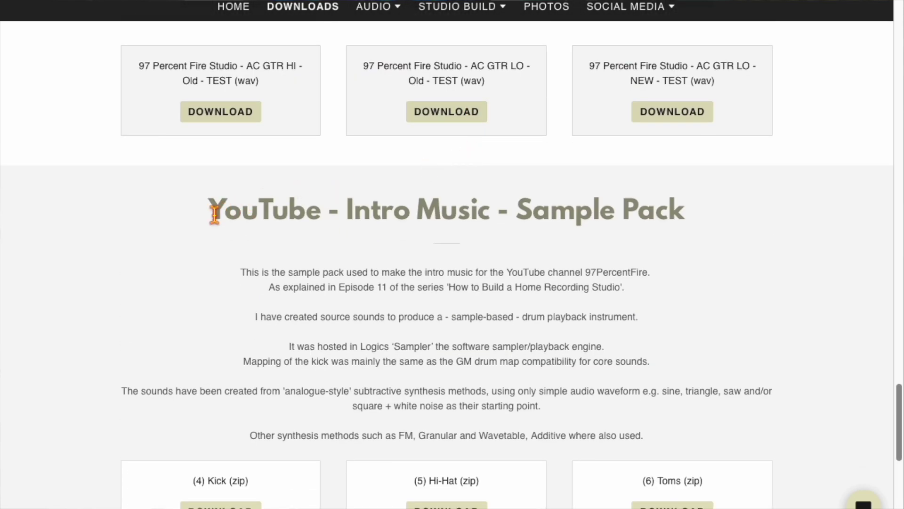